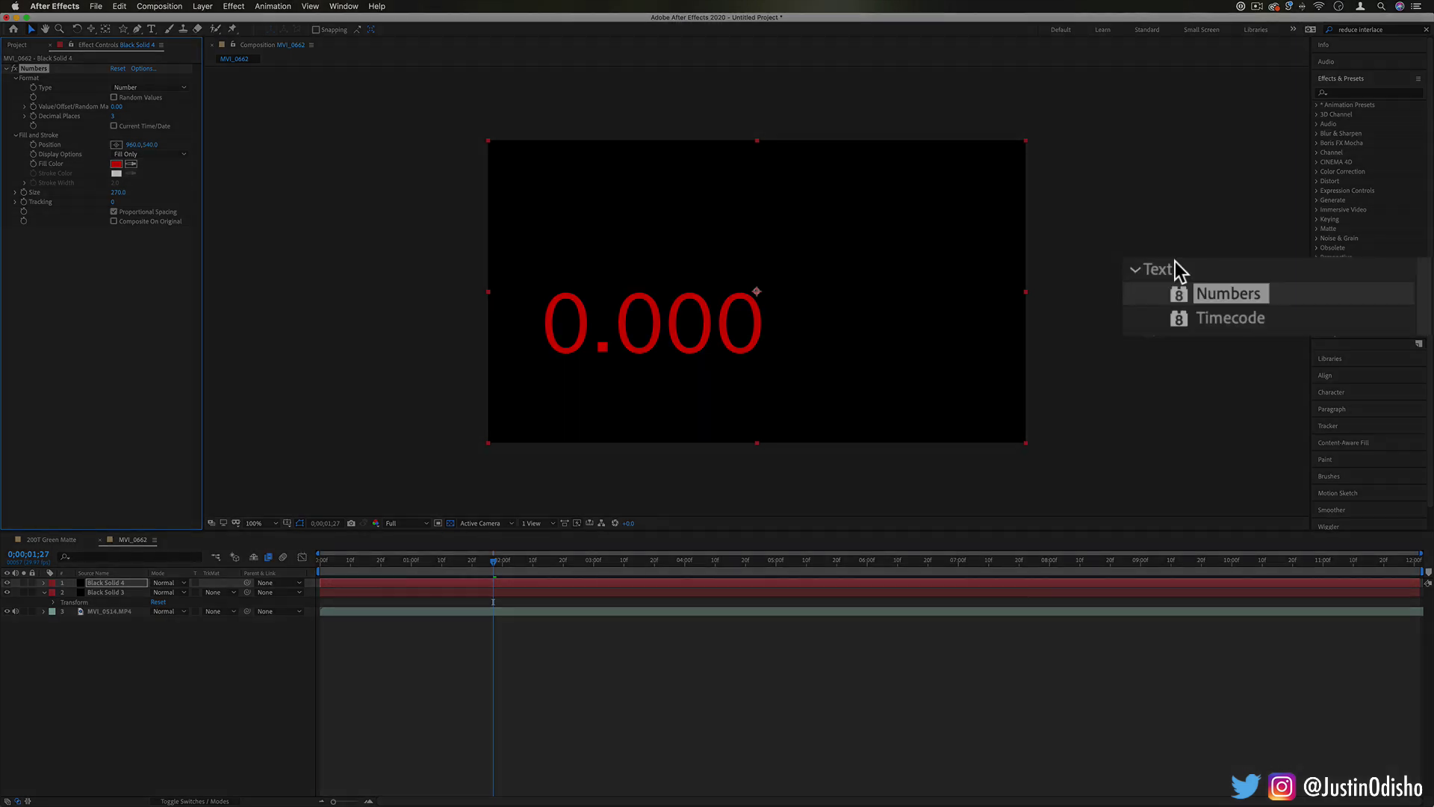
Step: Select the Numbers effect in the Text category of Effects & Presets
{"action": "left_click", "coordinate": [1252, 293]}
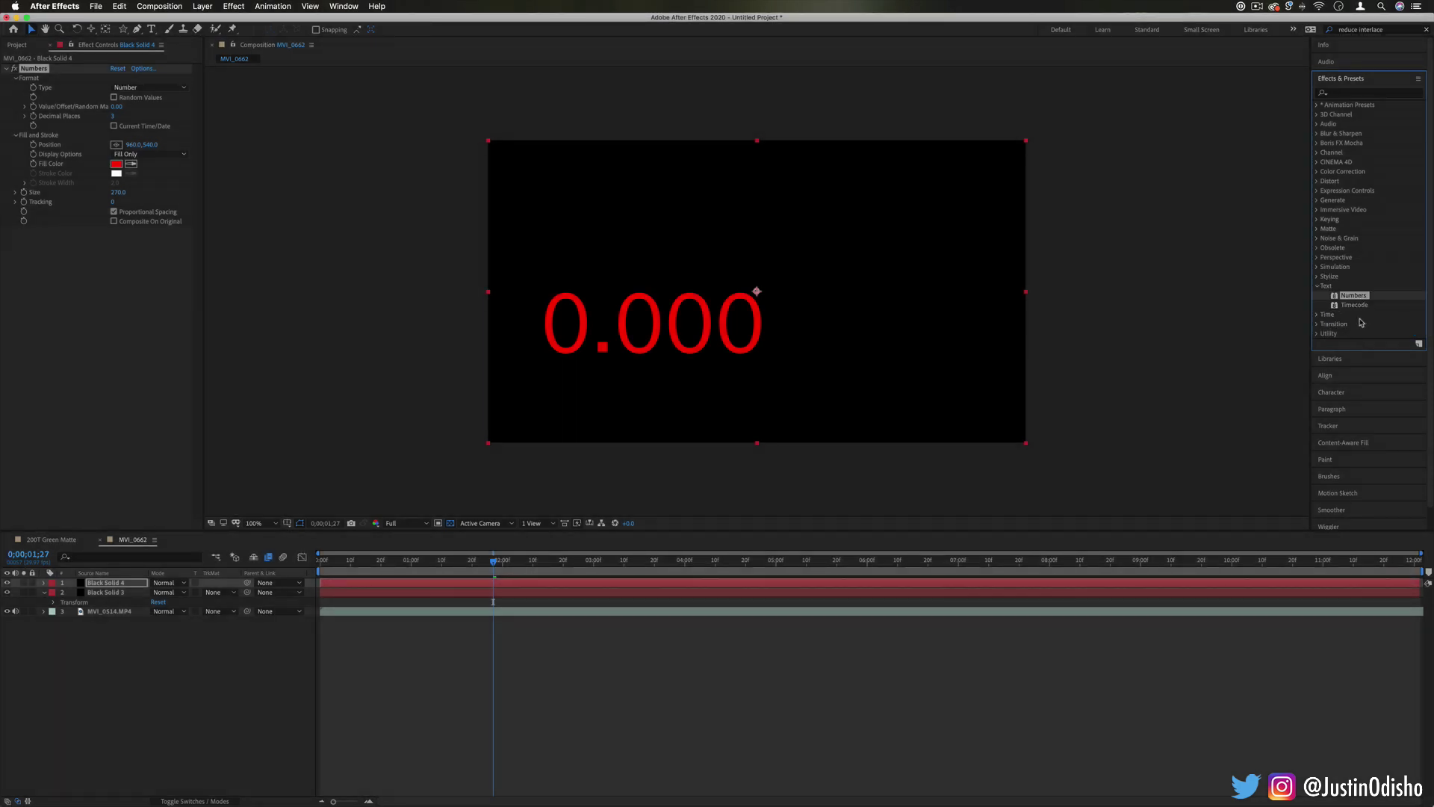
Step: Delete the existing Numbers effect from the black solid
{"action": "left_click", "coordinate": [46, 77]}
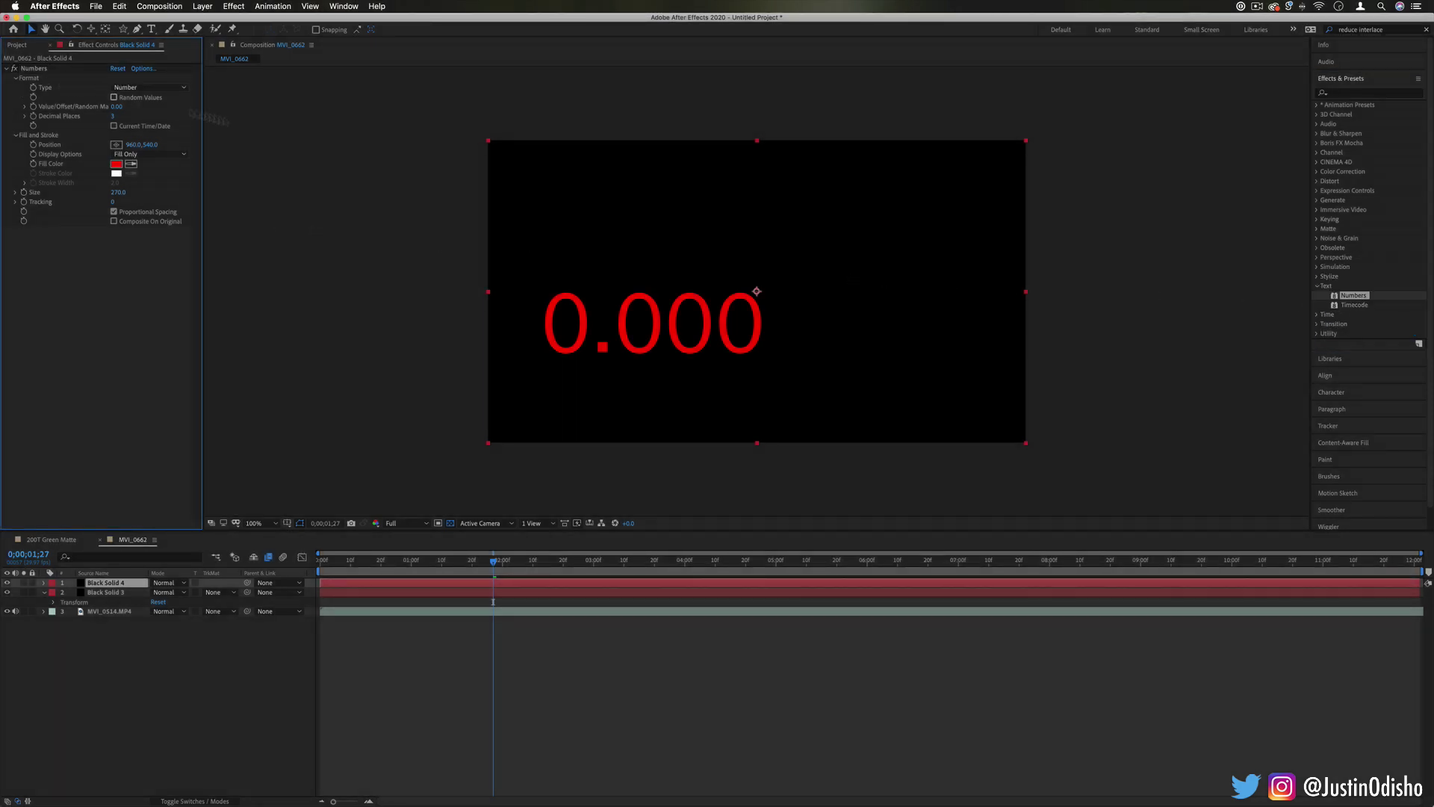
{"action": "left_click", "coordinate": [38, 68]}
{"action": "key", "text": "Delete"}
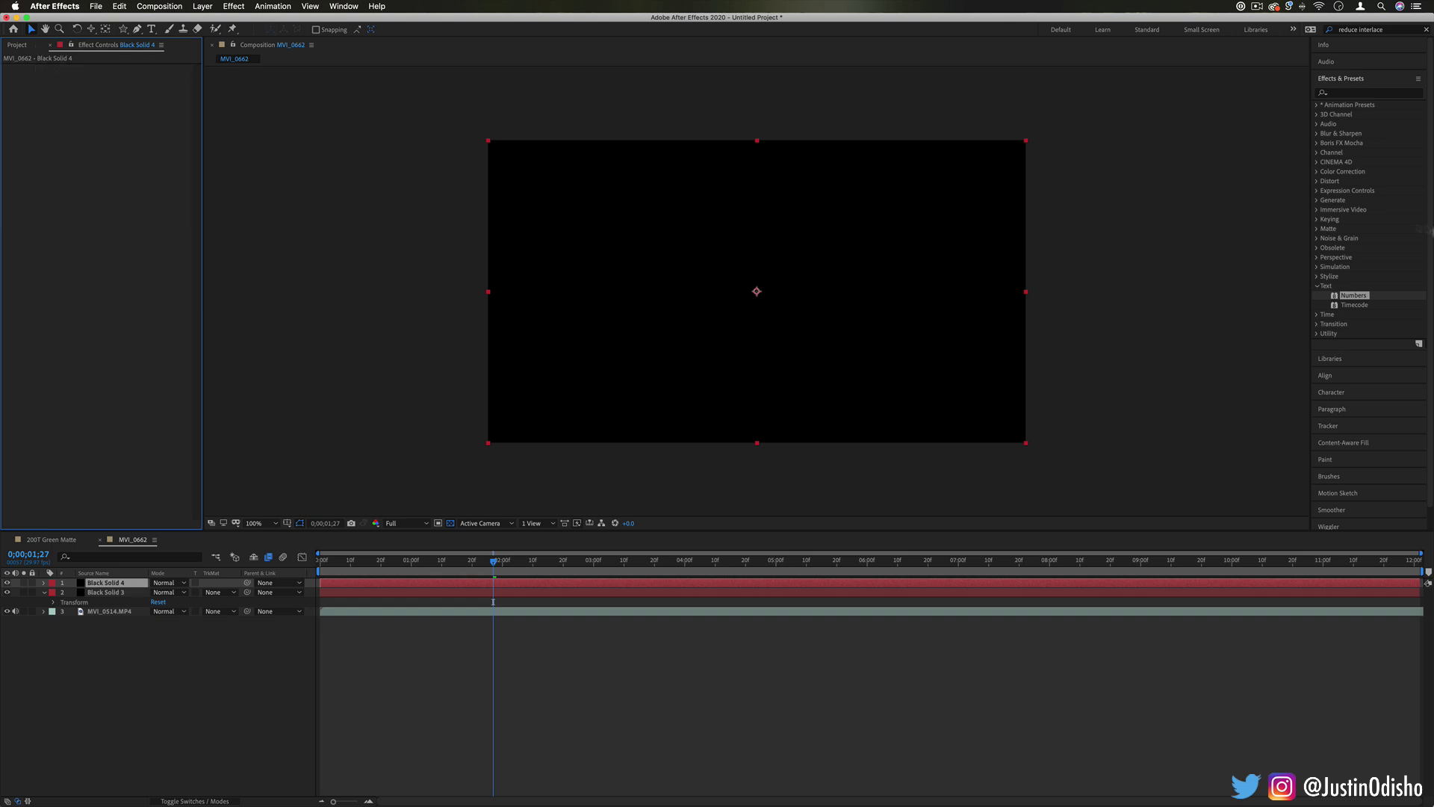
Step: Reapply Numbers to the black solid with Center alignment
{"action": "left_click", "coordinate": [1360, 296]}
{"action": "left_click_drag", "start_coordinate": [1358, 299], "coordinate": [785, 278]}
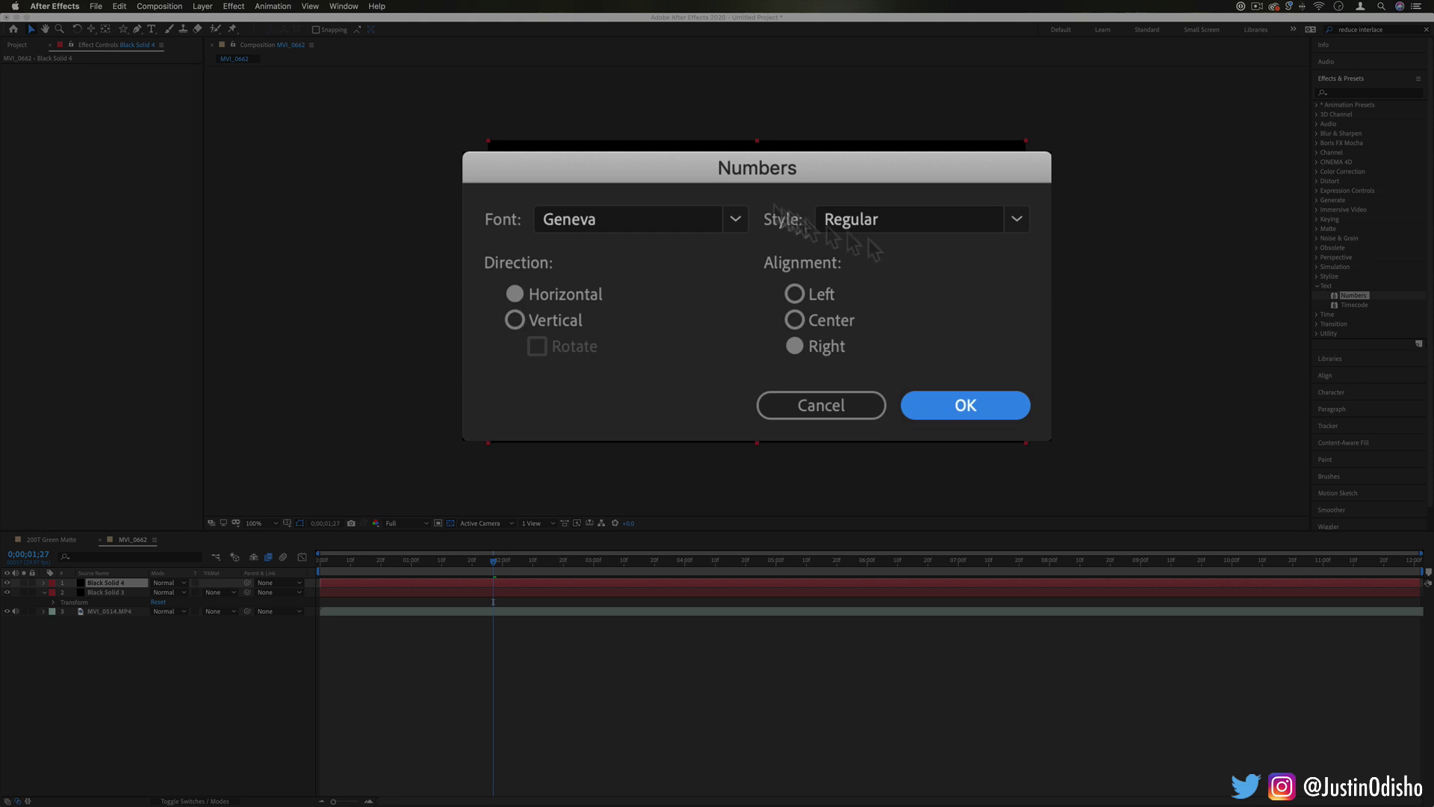
{"action": "left_click", "coordinate": [794, 320]}
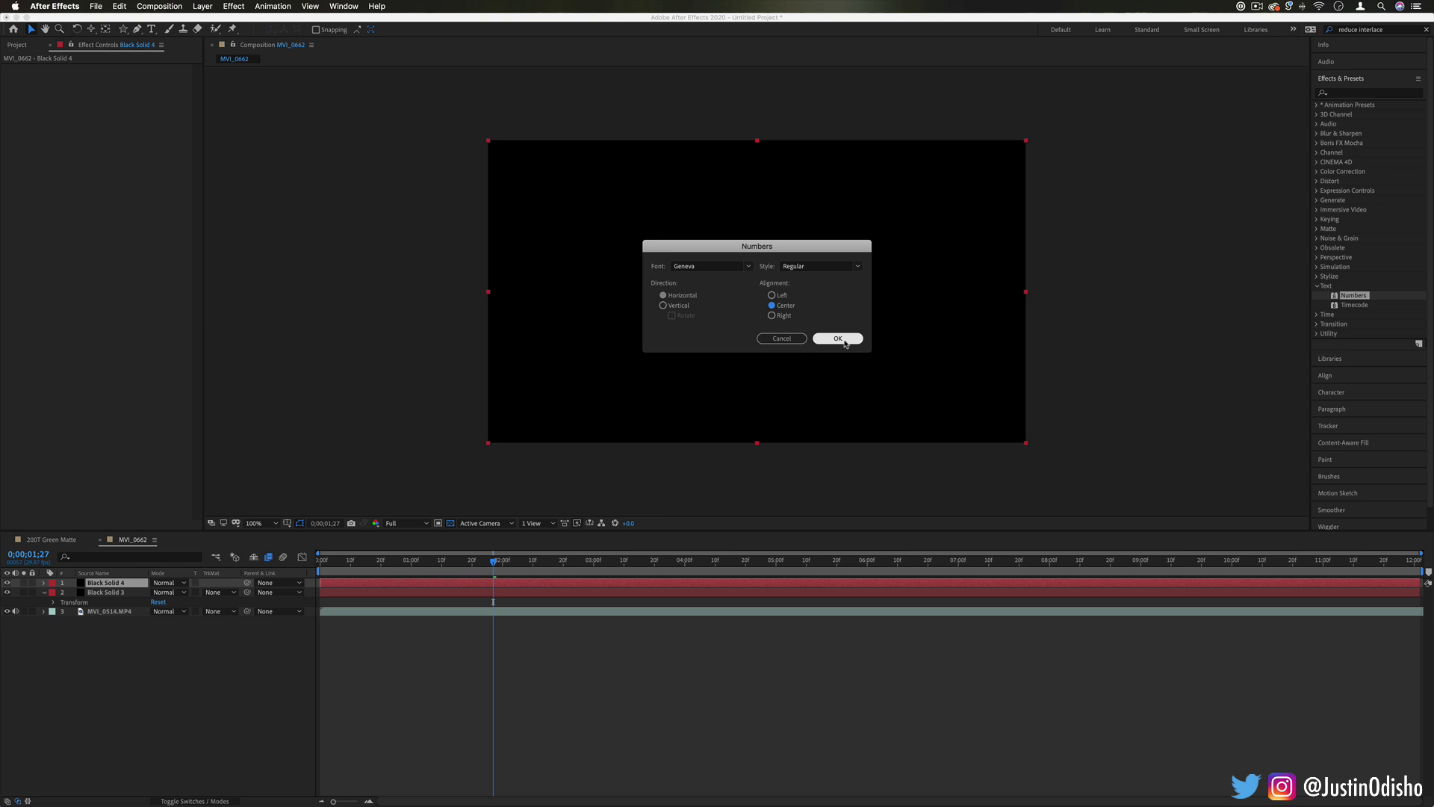
{"action": "left_click", "coordinate": [838, 339]}
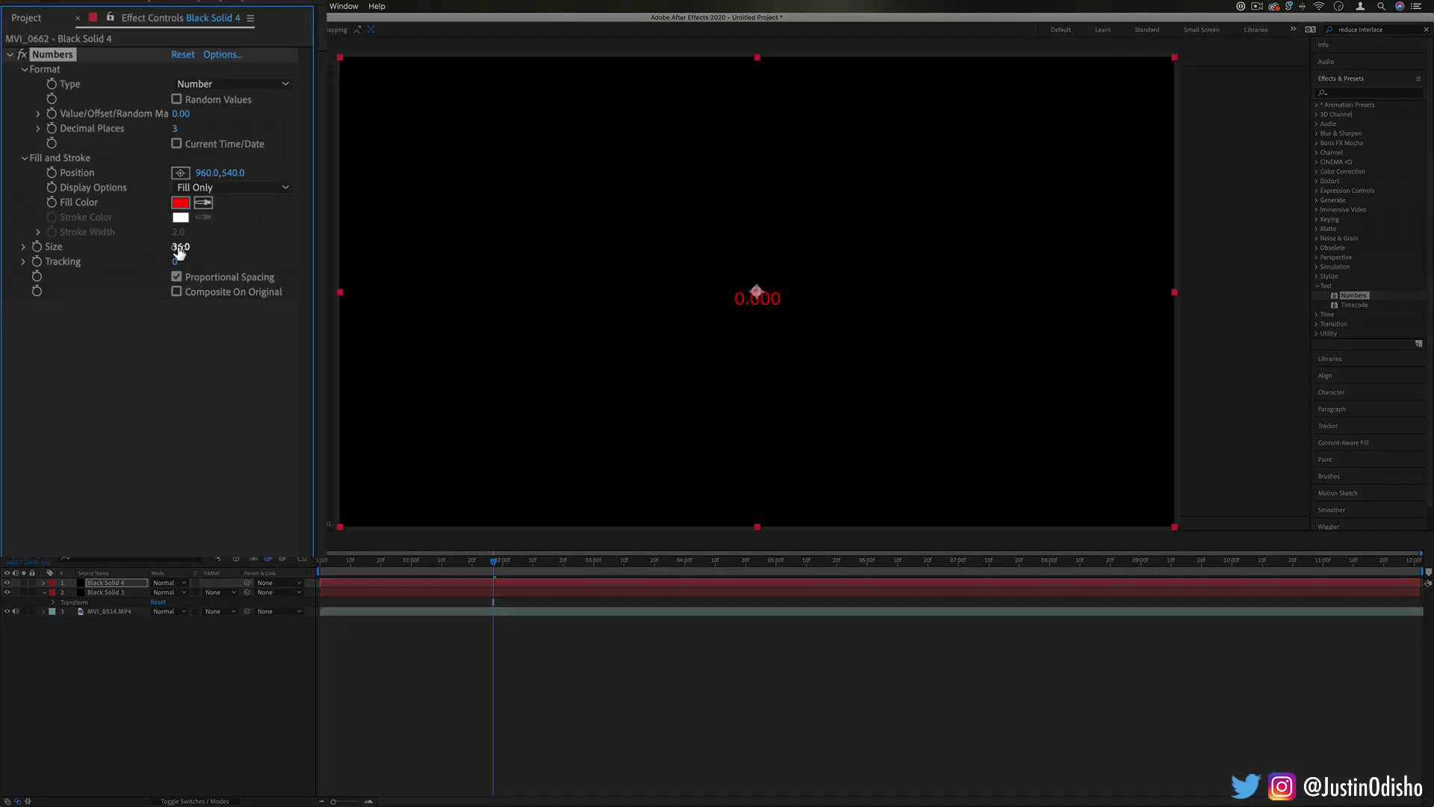
Step: Set the Numbers Size to 236, the Value to 1980 and Decimal Places to 0
{"action": "left_click_drag", "start_coordinate": [180, 250], "coordinate": [236, 200]}
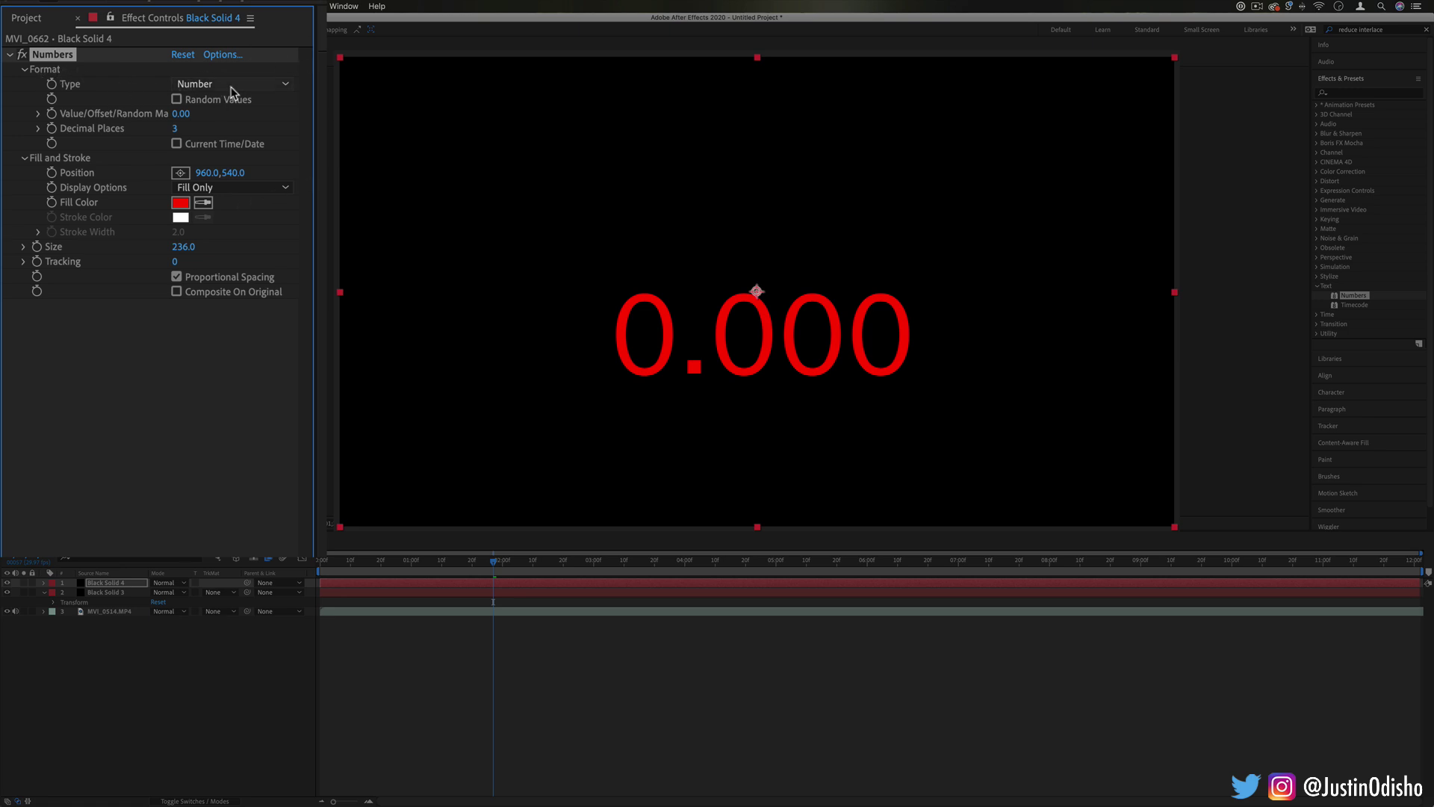
{"action": "mouse_move", "coordinate": [181, 113]}
{"action": "left_mouse_down"}
{"action": "mouse_move", "coordinate": [224, 117]}
{"action": "mouse_move", "coordinate": [183, 136]}
{"action": "left_mouse_up"}
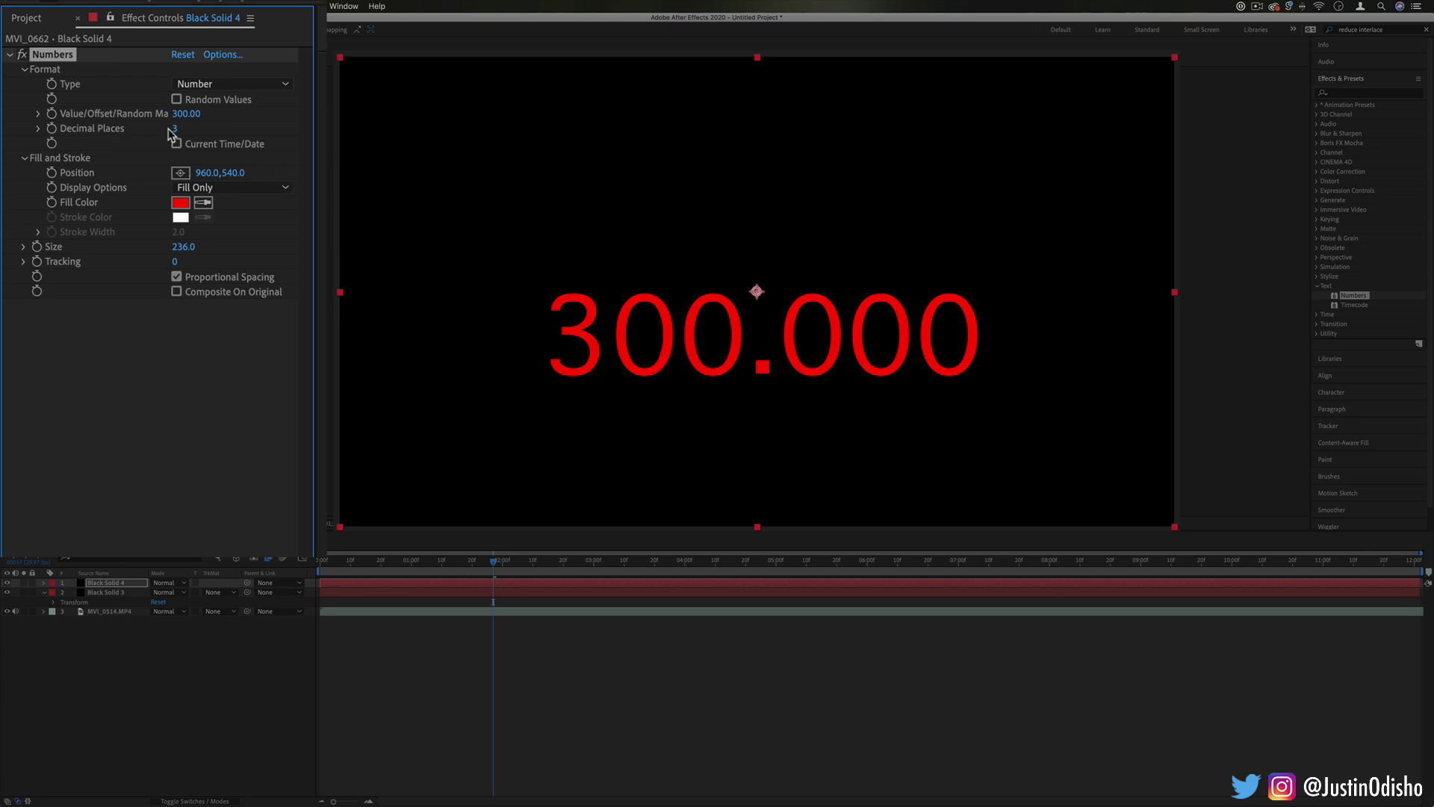
{"action": "left_click_drag", "start_coordinate": [177, 130], "coordinate": [224, 126]}
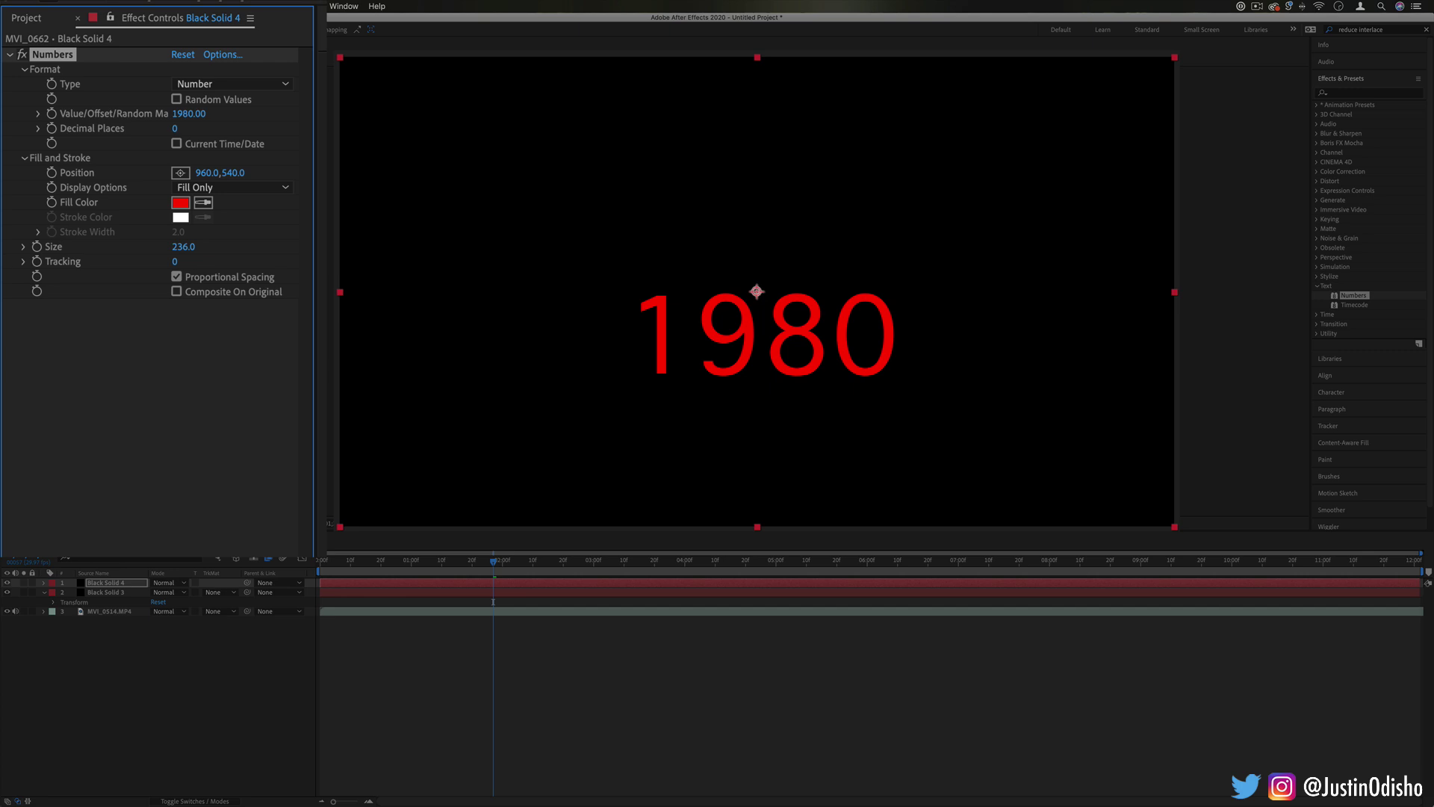
Step: Try Number [Leading Zeros], Timecode [30], Time and Numerical Date types, then undo back to Number
{"action": "left_click", "coordinate": [249, 85]}
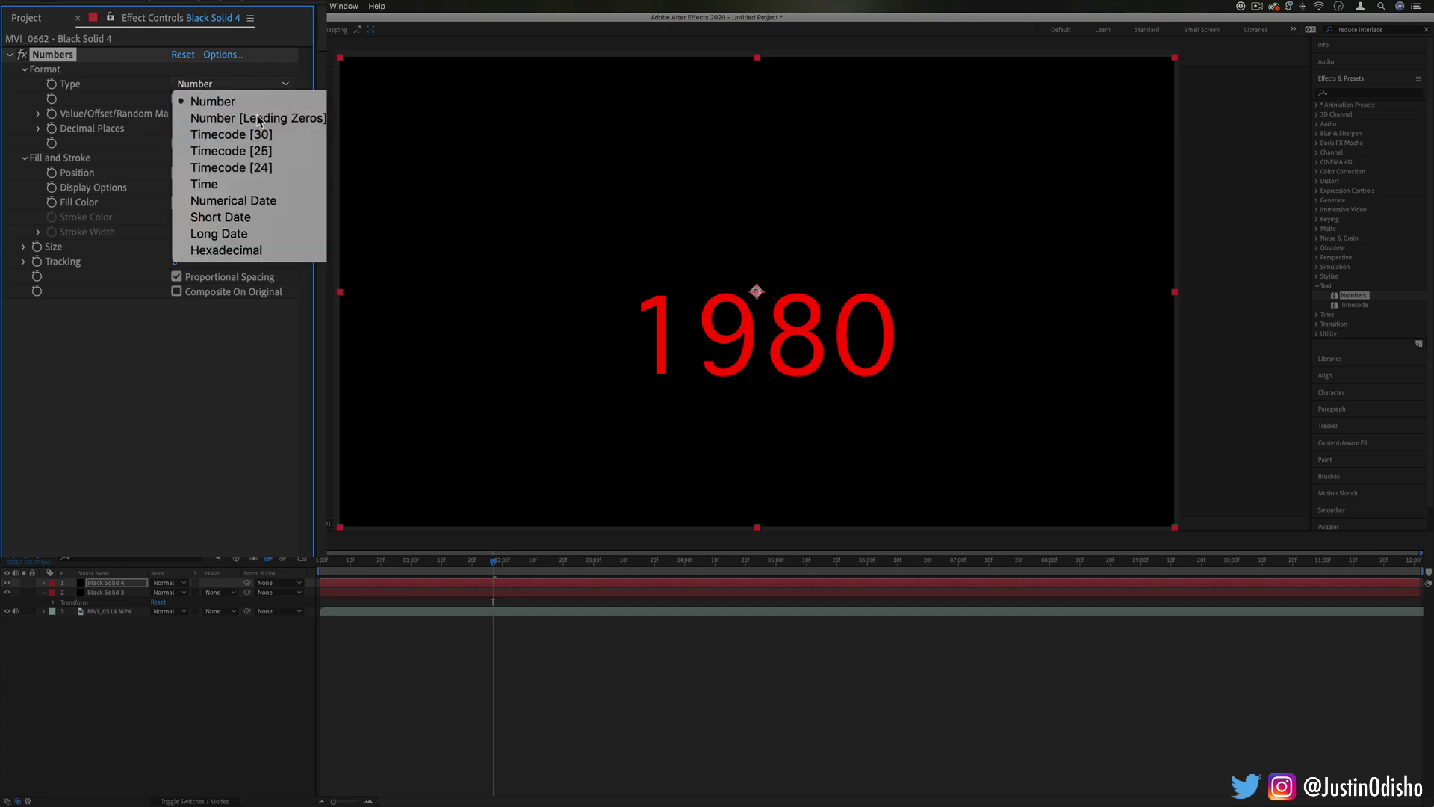
{"action": "left_click", "coordinate": [259, 118]}
{"action": "left_click", "coordinate": [263, 89]}
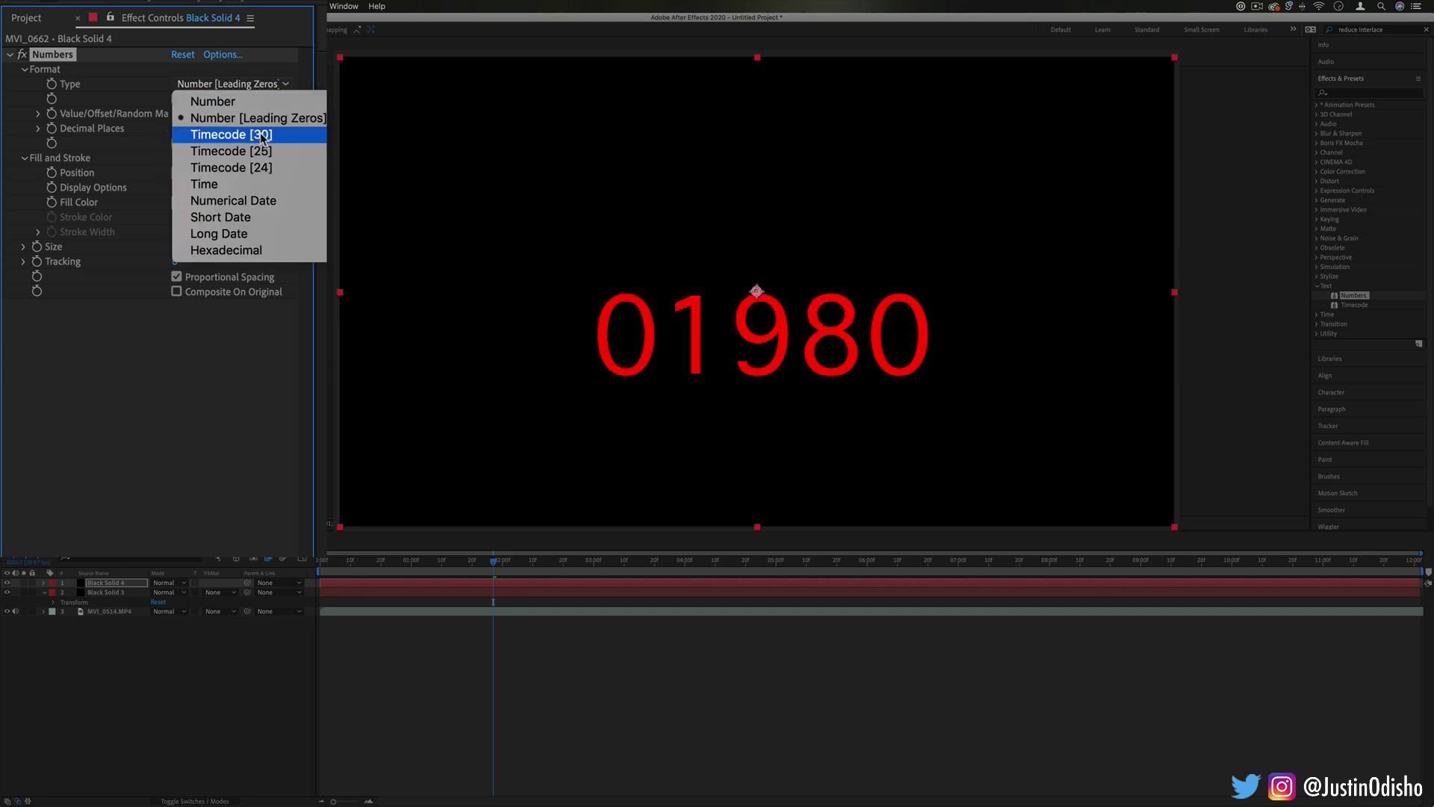
{"action": "left_click", "coordinate": [257, 131]}
{"action": "left_click", "coordinate": [263, 88]}
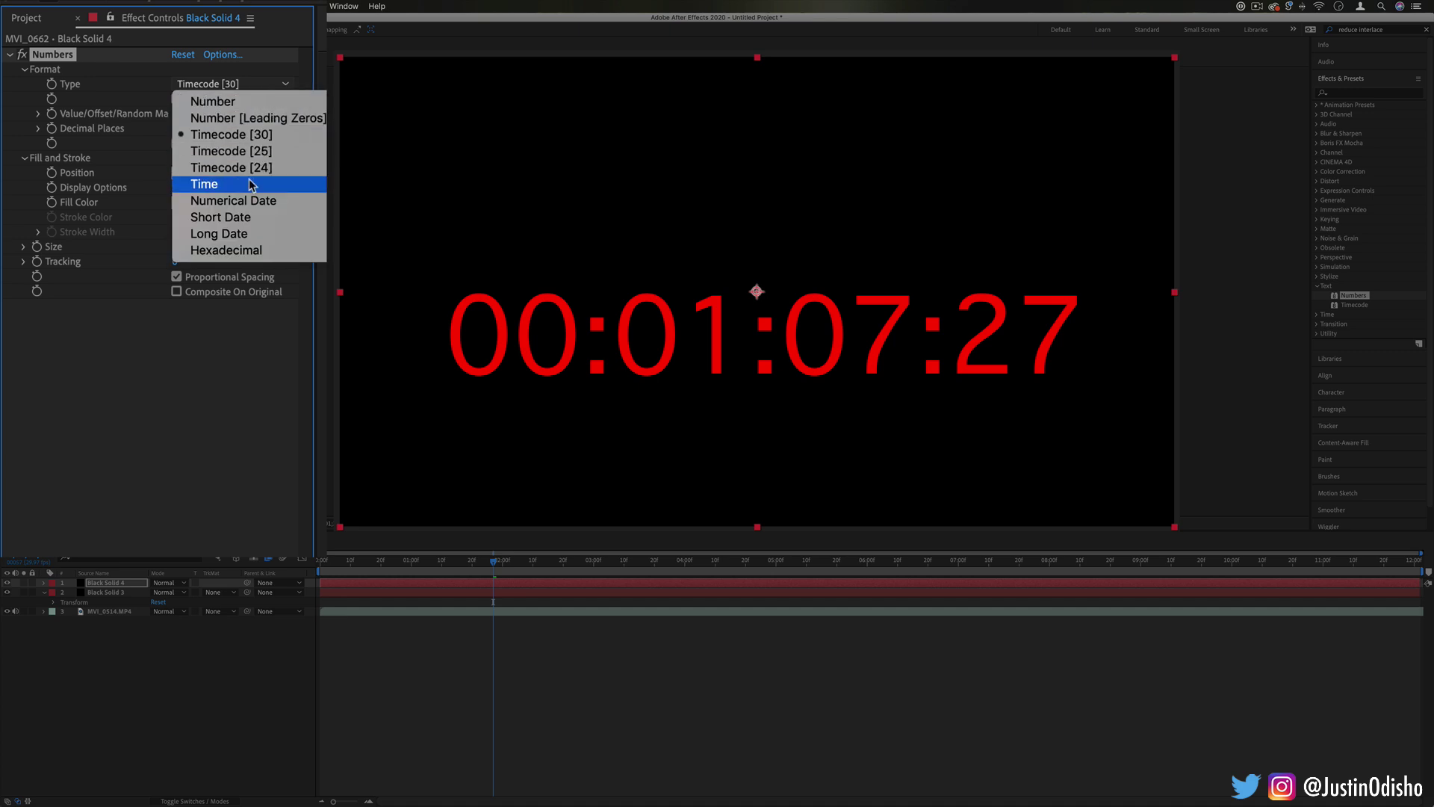
{"action": "left_click", "coordinate": [250, 179]}
{"action": "left_click_drag", "start_coordinate": [189, 113], "coordinate": [256, 99]}
{"action": "left_click", "coordinate": [247, 84]}
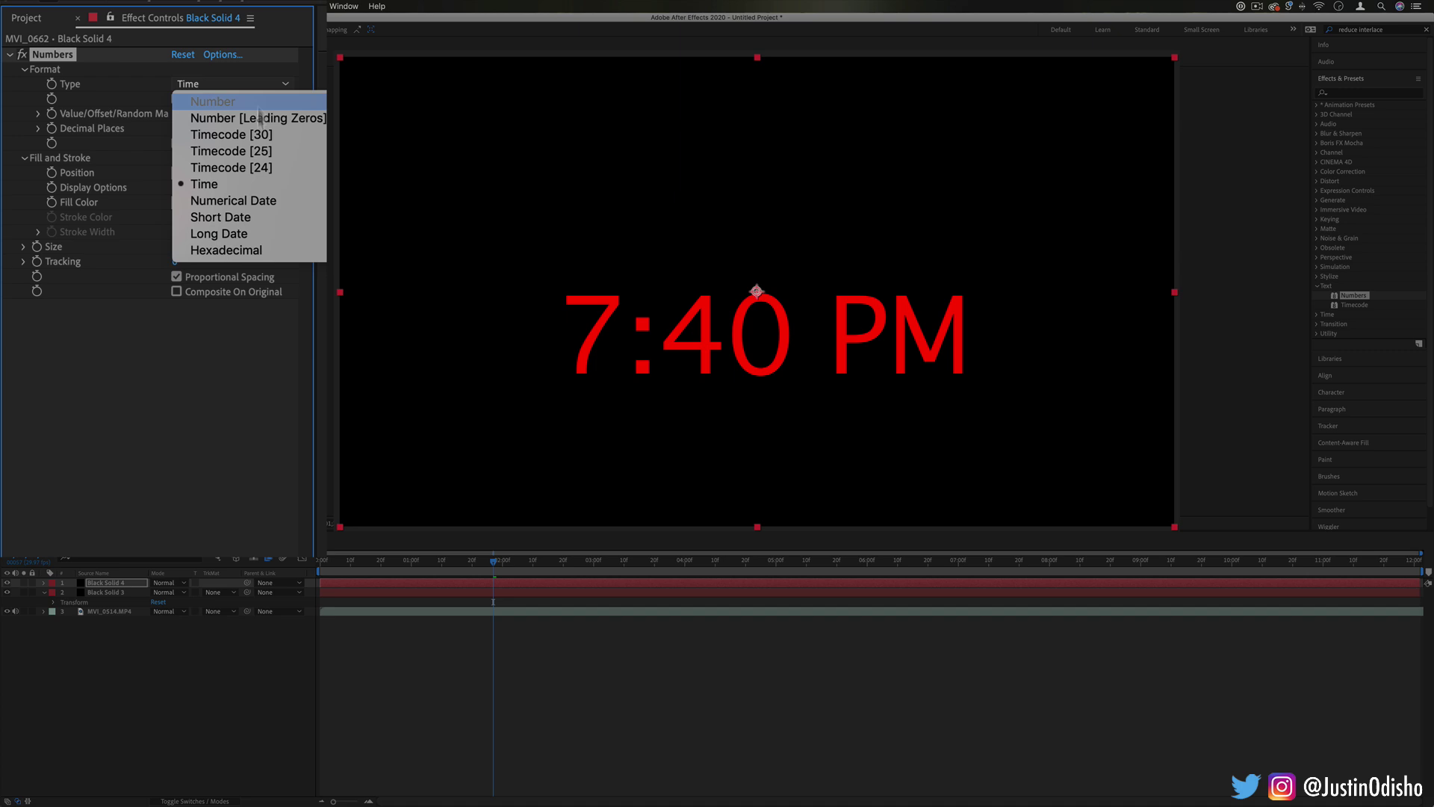
{"action": "left_click", "coordinate": [273, 201]}
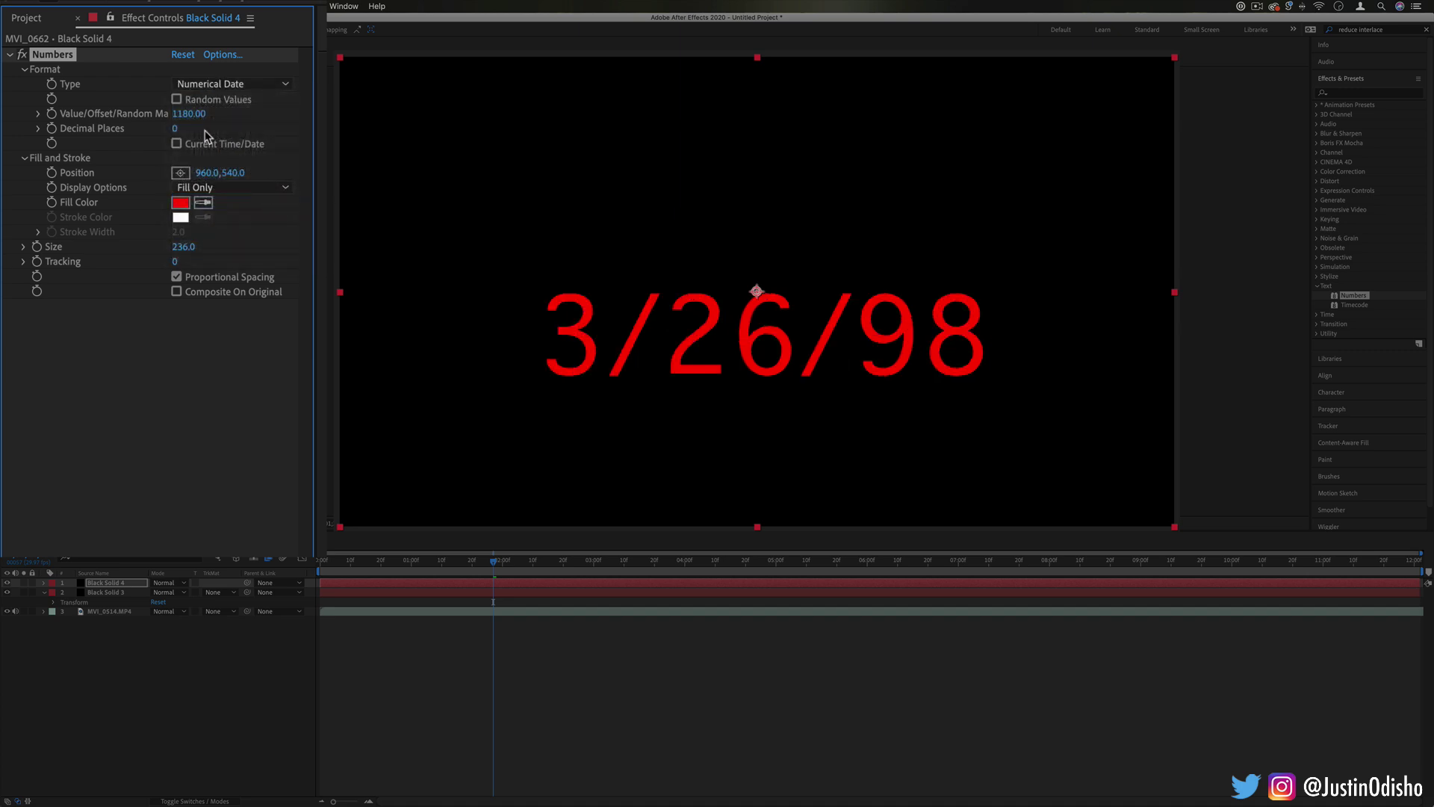
{"action": "mouse_move", "coordinate": [194, 113]}
{"action": "left_mouse_down"}
{"action": "mouse_move", "coordinate": [243, 121]}
{"action": "mouse_move", "coordinate": [183, 117]}
{"action": "left_mouse_up"}
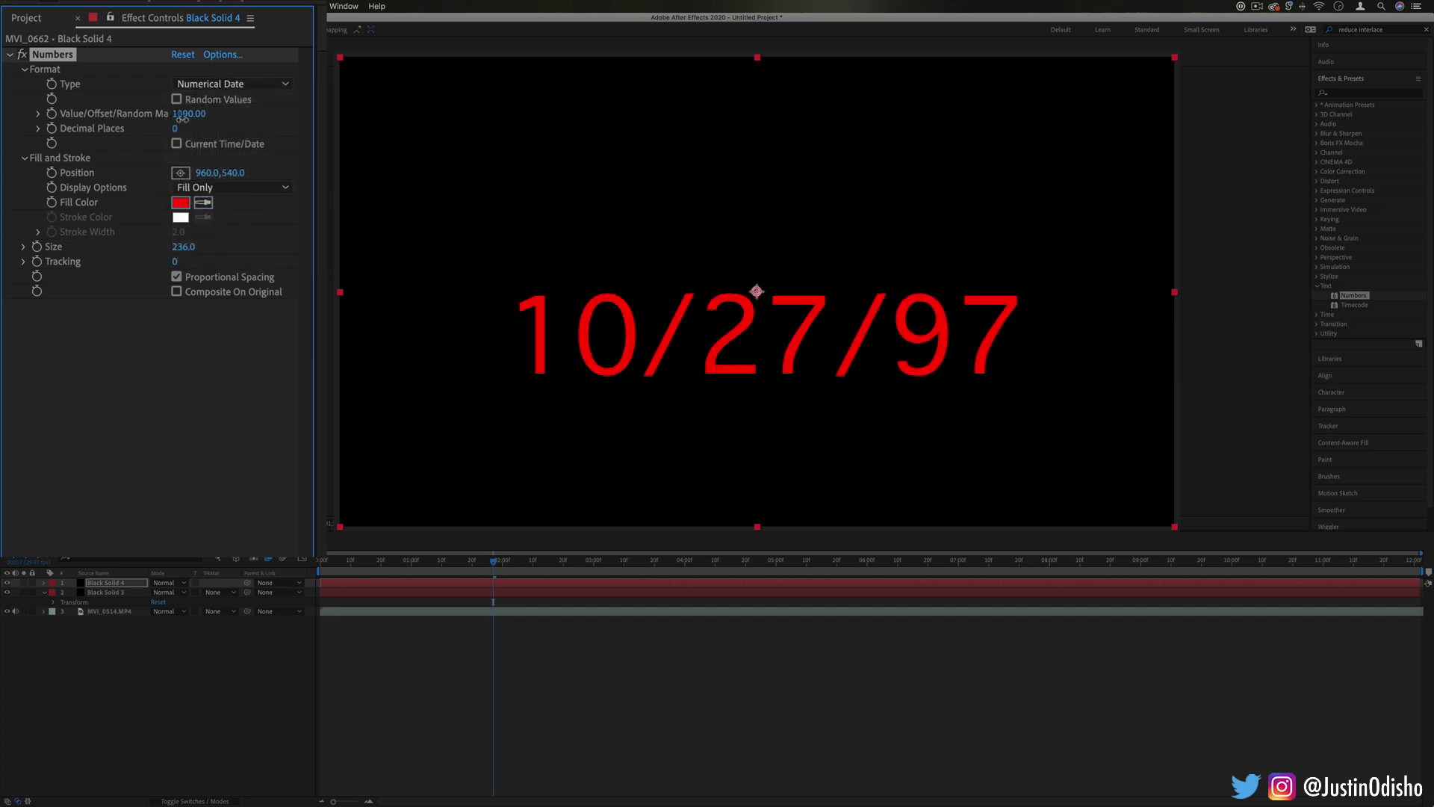
{"action": "key", "text": "ctrl+z"}
{"action": "key", "text": "ctrl+z"}
{"action": "key", "text": "ctrl+z"}
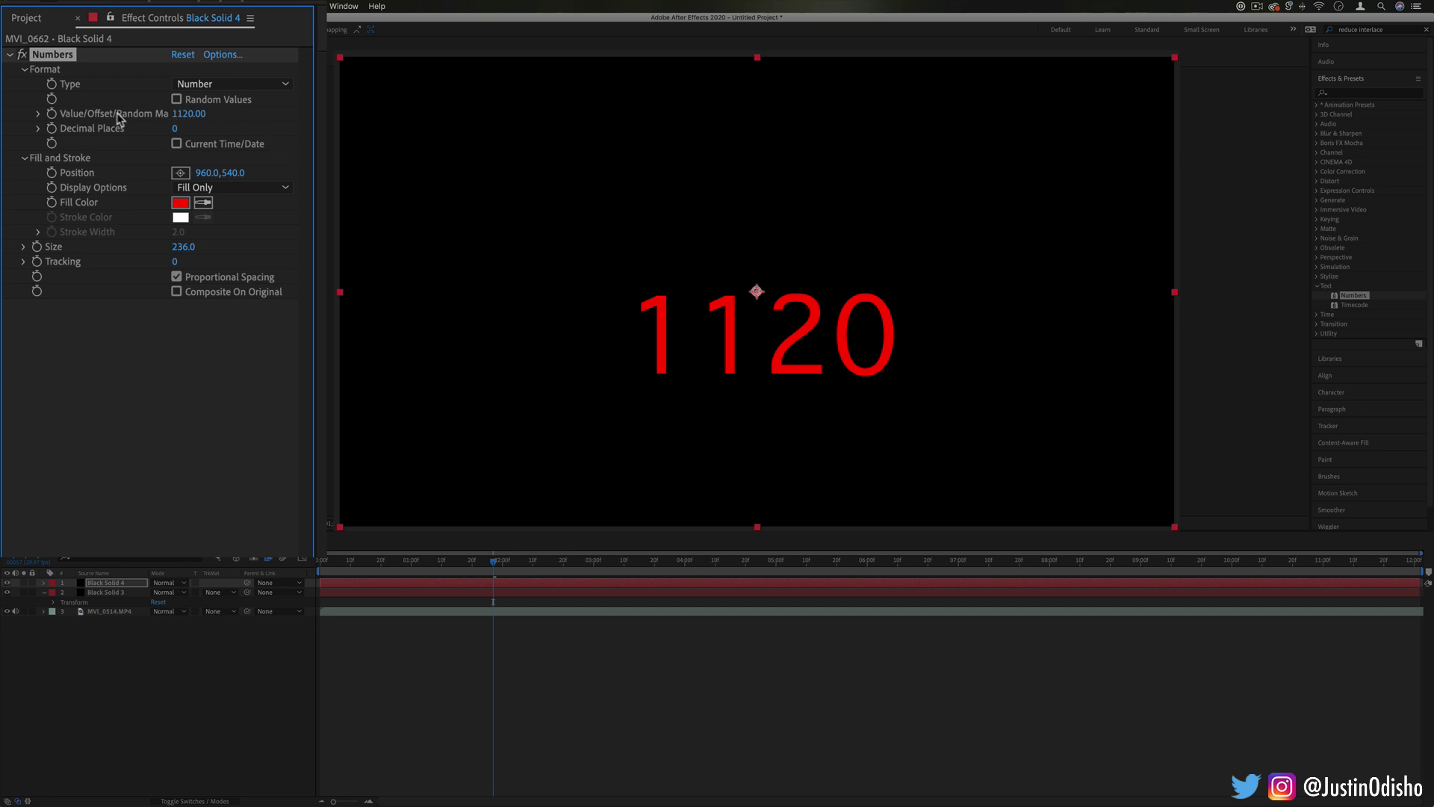
Step: Turn on Random Values and scrub the timeline to watch the number change
{"action": "left_click", "coordinate": [176, 99]}
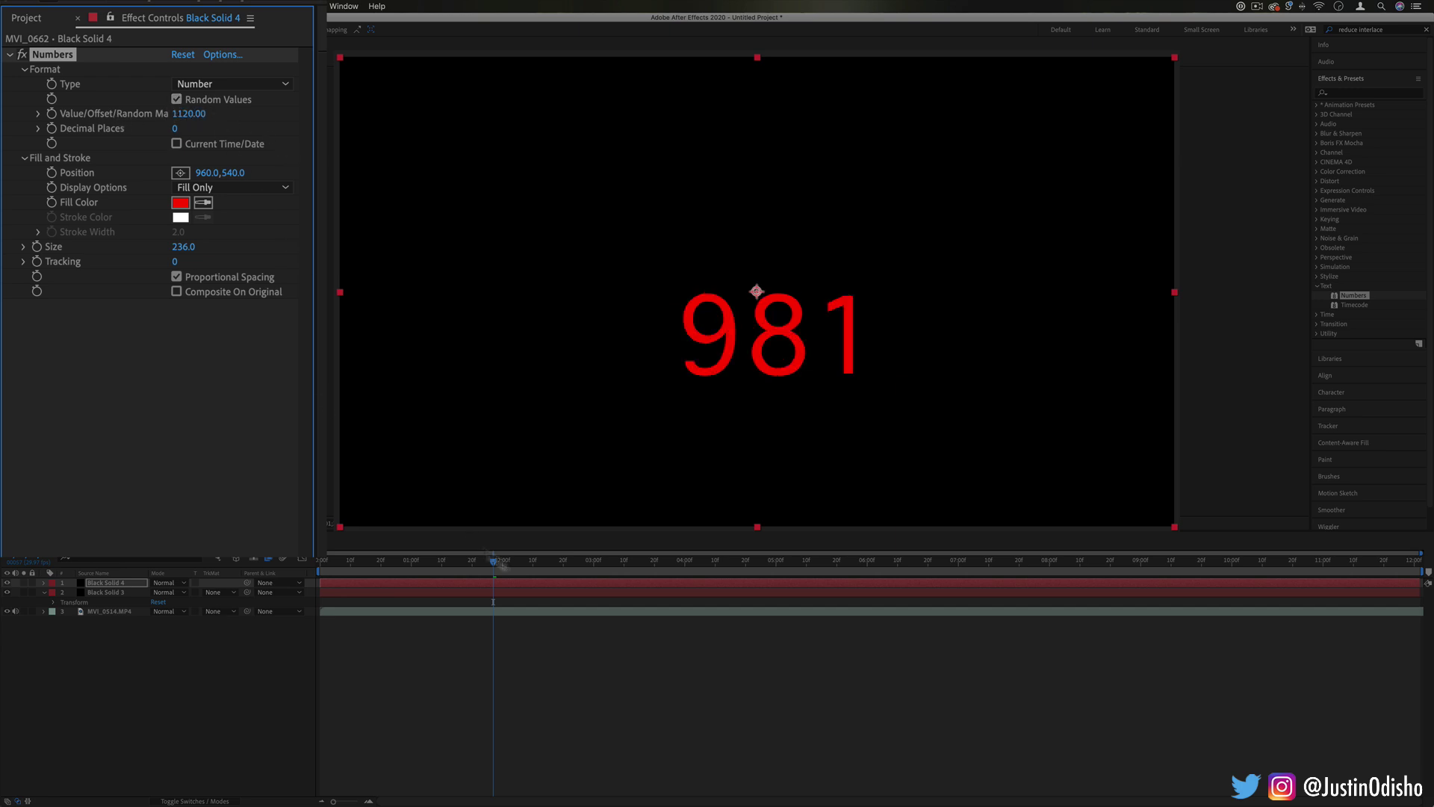
{"action": "mouse_move", "coordinate": [496, 562]}
{"action": "left_mouse_down"}
{"action": "mouse_move", "coordinate": [592, 562]}
{"action": "mouse_move", "coordinate": [448, 562]}
{"action": "mouse_move", "coordinate": [506, 563]}
{"action": "left_mouse_up"}
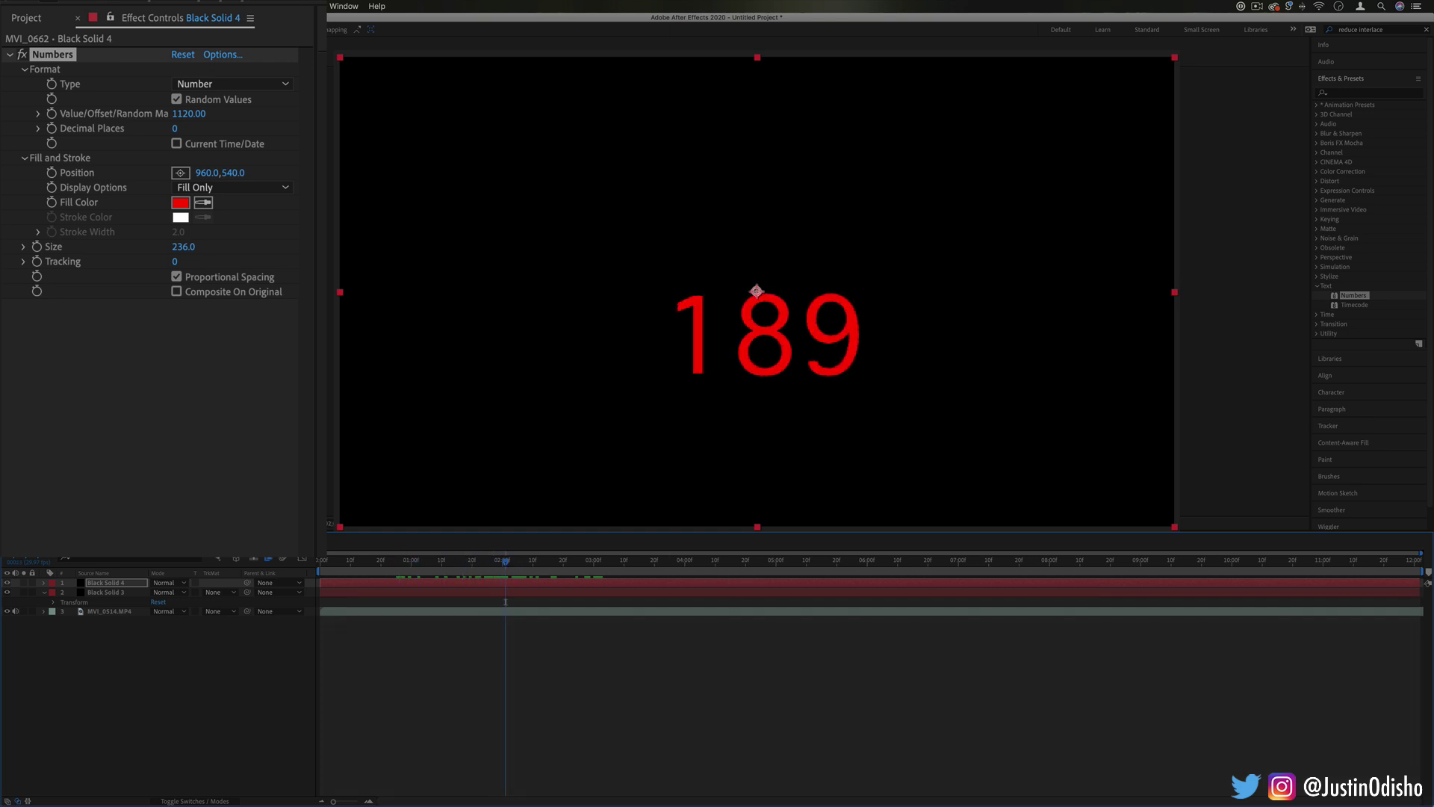
{"action": "left_click_drag", "start_coordinate": [187, 114], "coordinate": [109, 113]}
{"action": "left_click_drag", "start_coordinate": [538, 561], "coordinate": [590, 561]}
Step: Set the random maximum to 100 and preview the changing numbers
{"action": "left_click", "coordinate": [188, 114]}
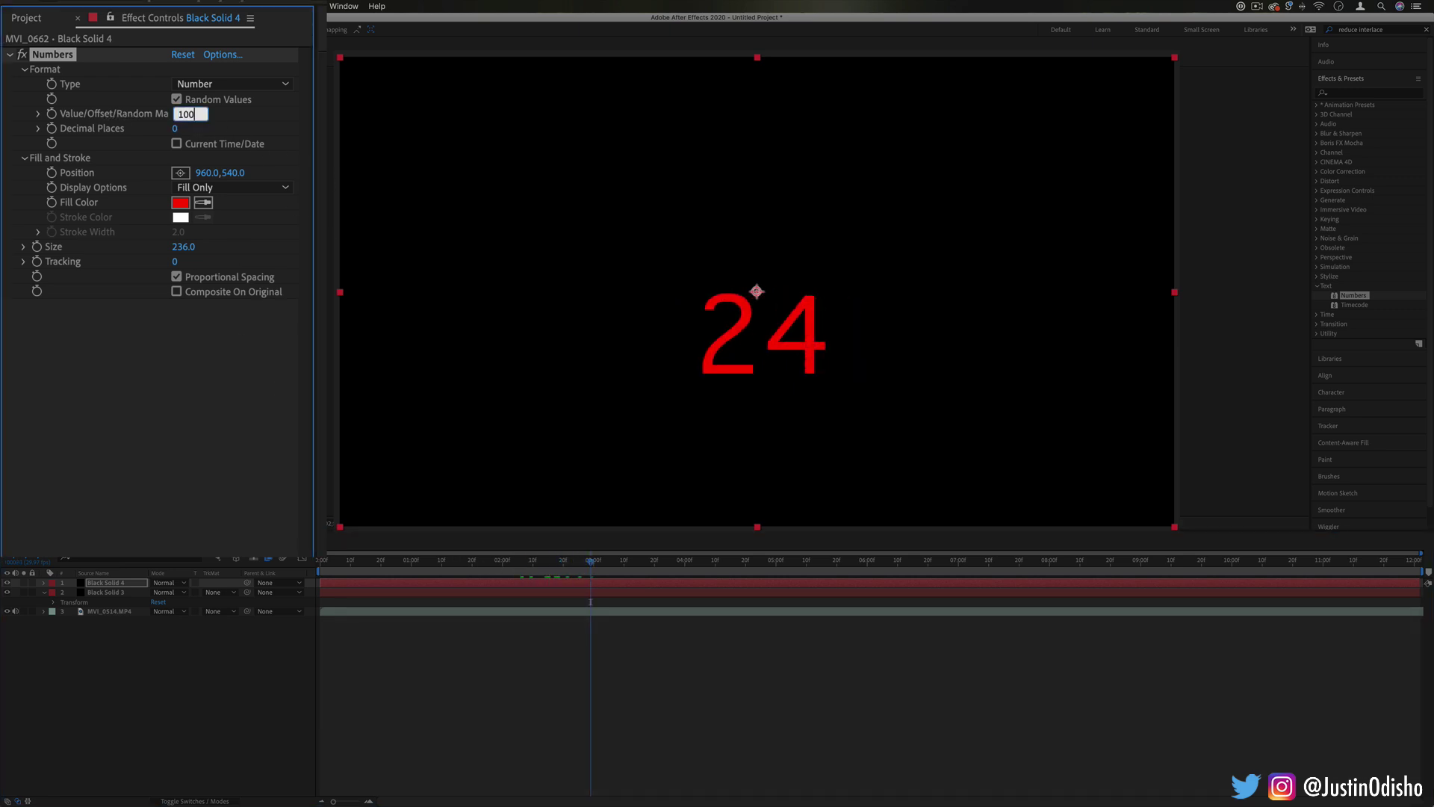
{"action": "type", "text": "100"}
{"action": "key", "text": "Return"}
{"action": "key", "text": "space"}
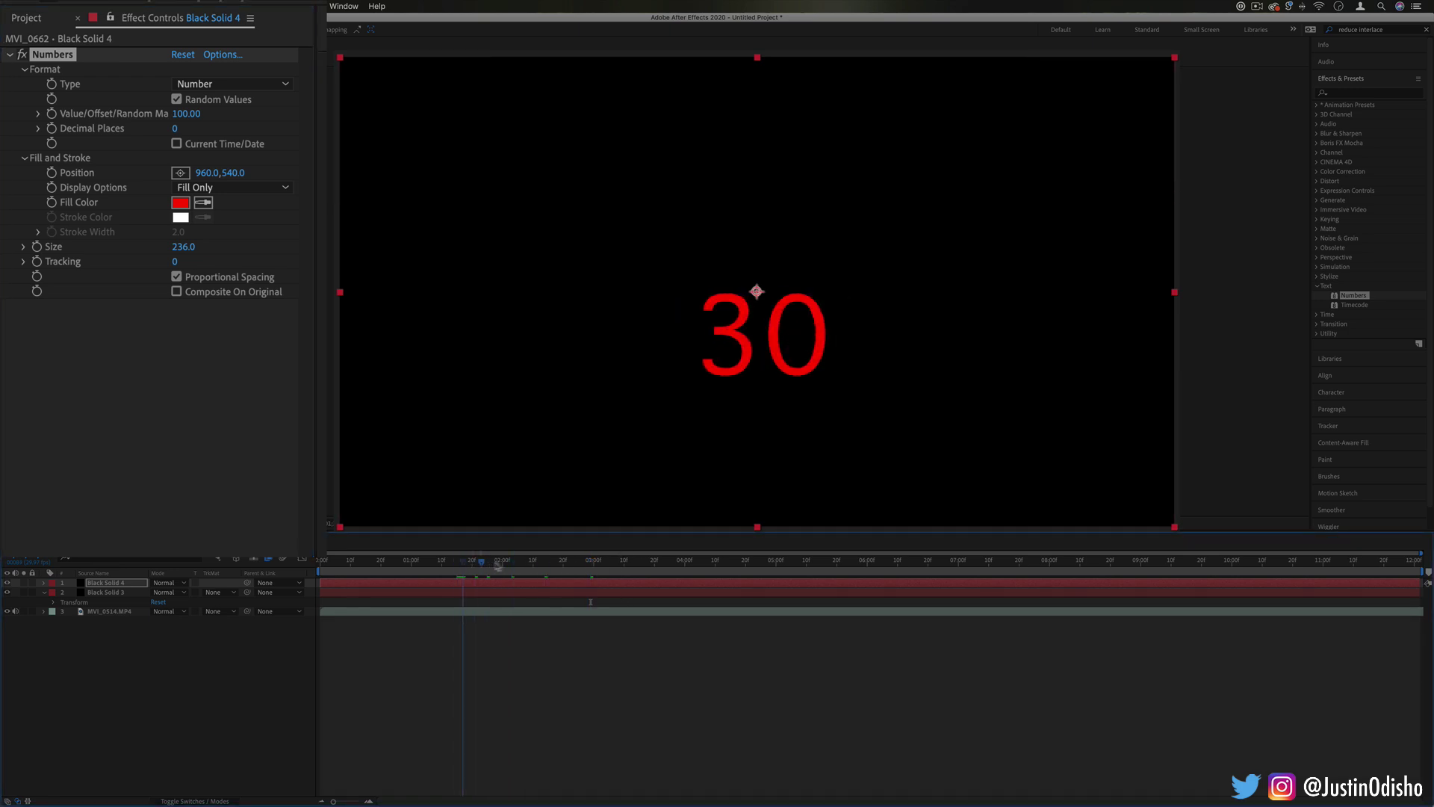
{"action": "left_click", "coordinate": [551, 565]}
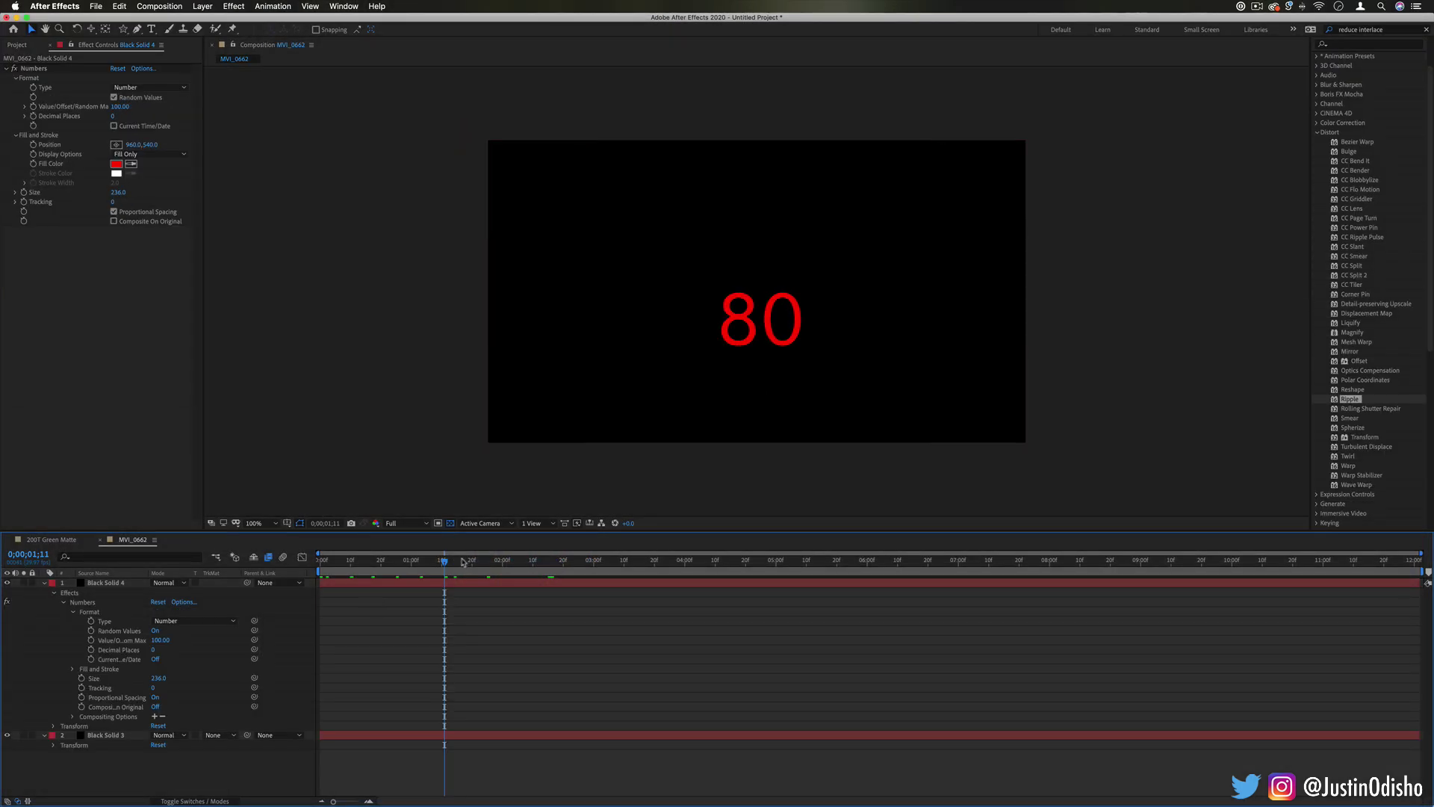
Step: Create a new text layer reading 'TExt' in the composition
{"action": "mouse_move", "coordinate": [463, 561]}
{"action": "left_mouse_down"}
{"action": "mouse_move", "coordinate": [448, 562]}
{"action": "mouse_move", "coordinate": [512, 561]}
{"action": "mouse_move", "coordinate": [456, 564]}
{"action": "left_mouse_up"}
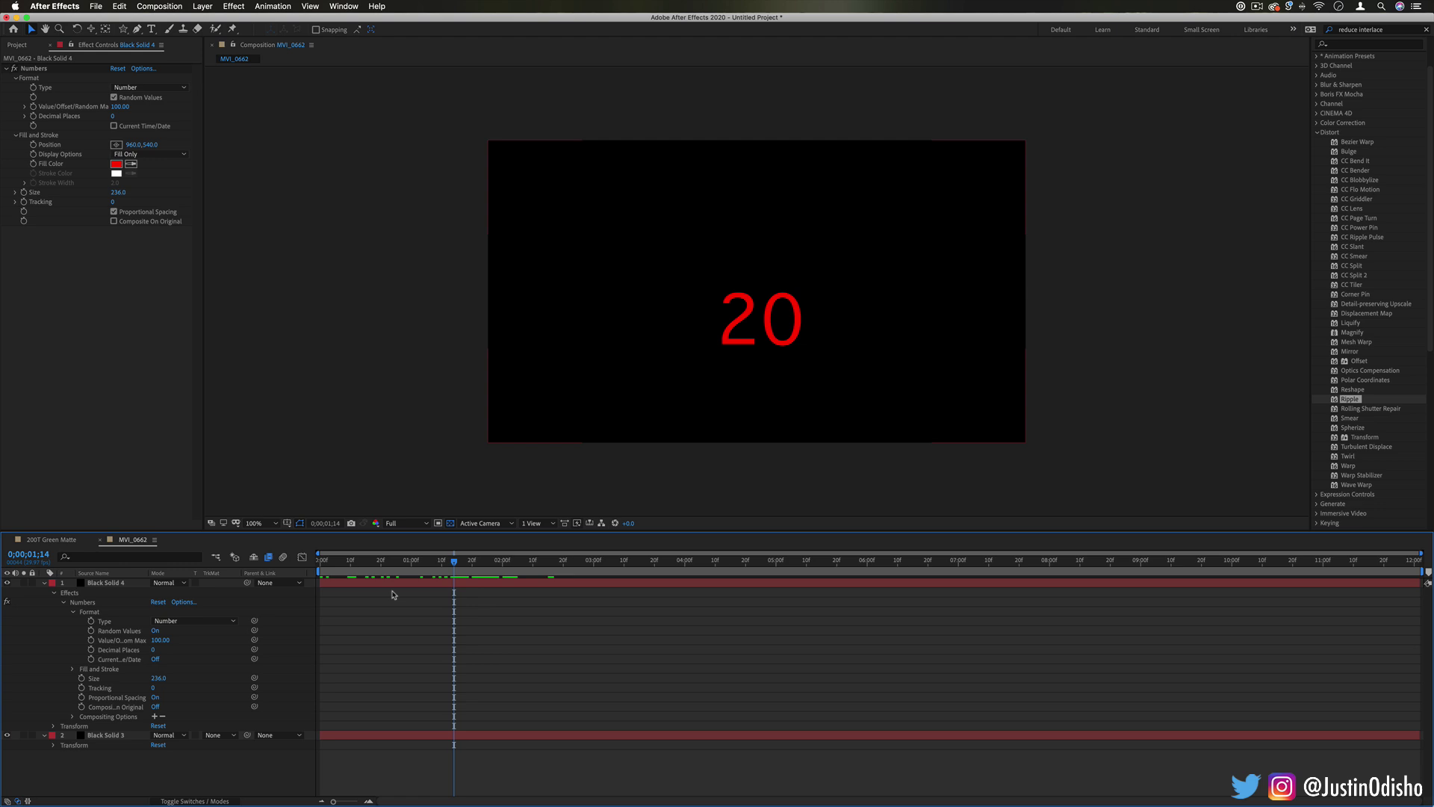
{"action": "left_click", "coordinate": [152, 29]}
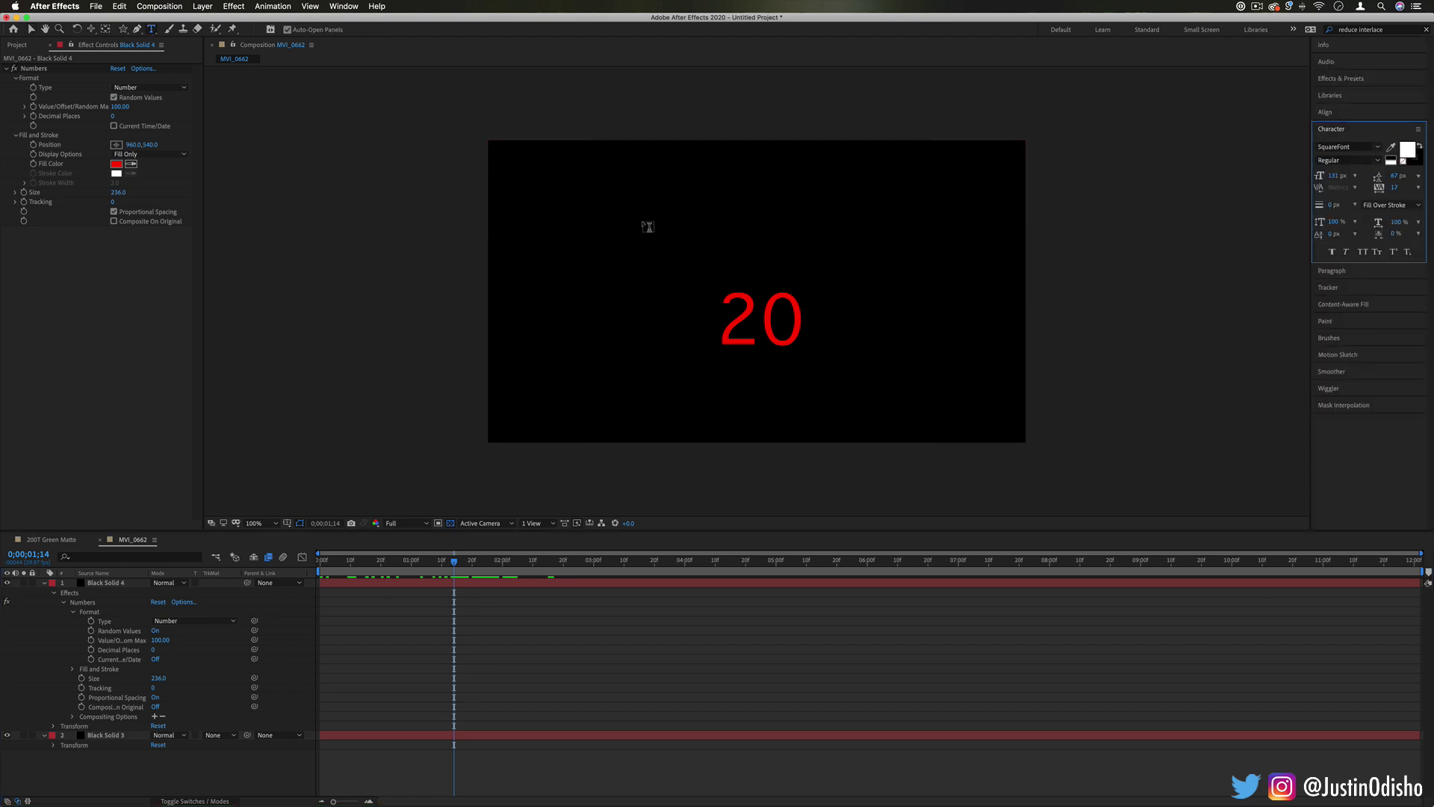
{"action": "left_click", "coordinate": [647, 225]}
{"action": "type", "text": "TExt"}
Step: Add an expression to the text layer's Source Text and pick-whip it toward Value/Offset/Random Max
{"action": "left_click", "coordinate": [44, 583]}
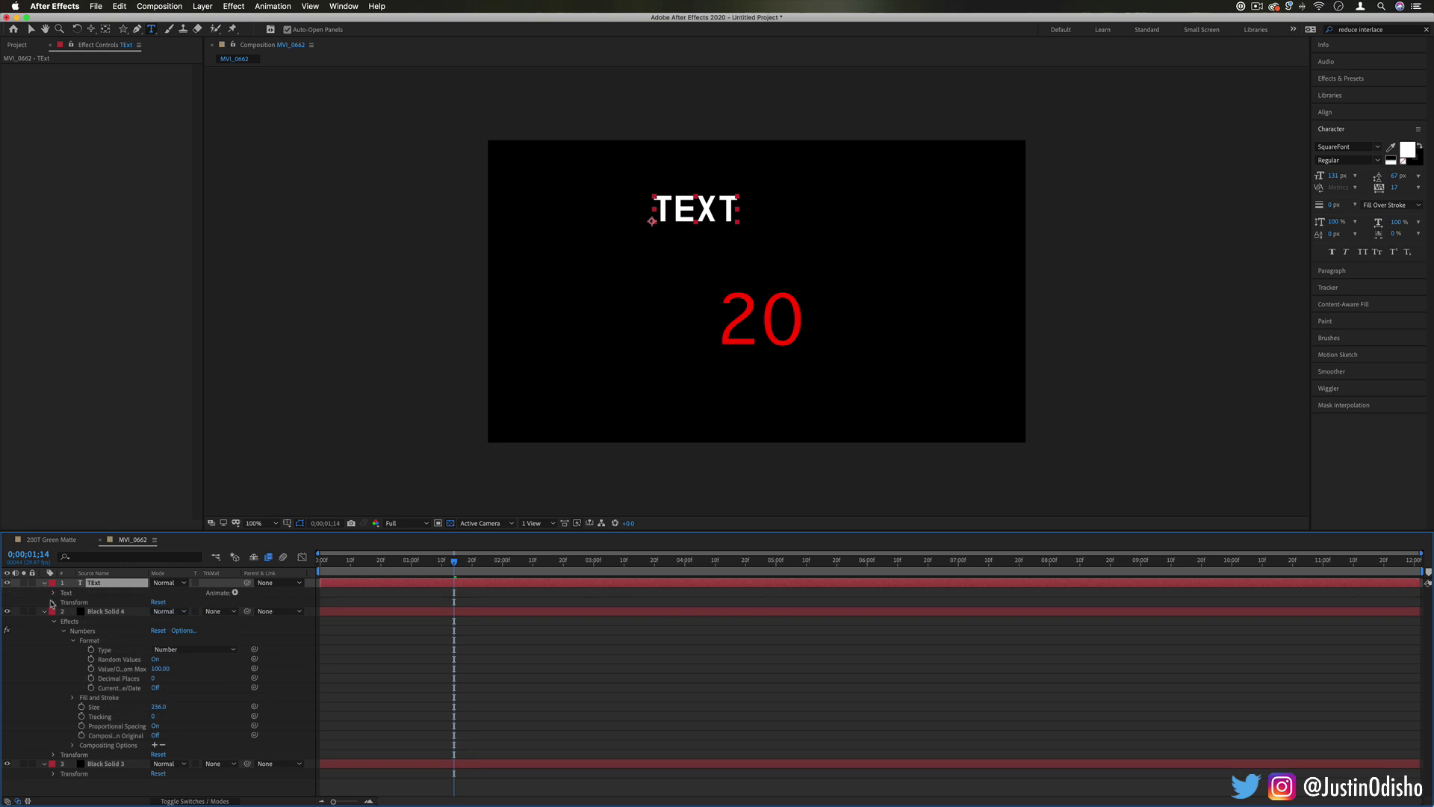
{"action": "left_click", "coordinate": [53, 594]}
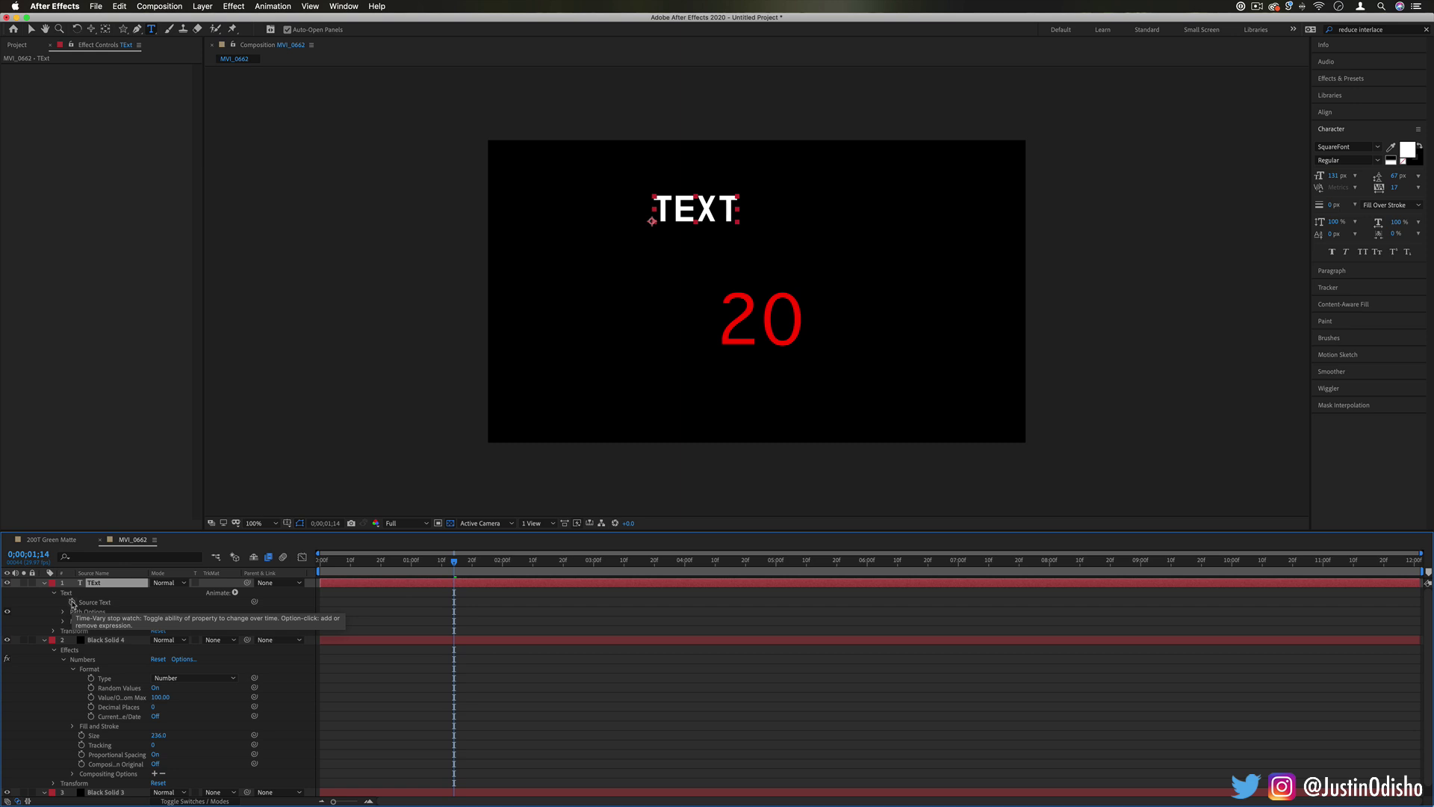
{"action": "key", "text": "alt"}
{"action": "left_click", "coordinate": [72, 602], "text": "alt"}
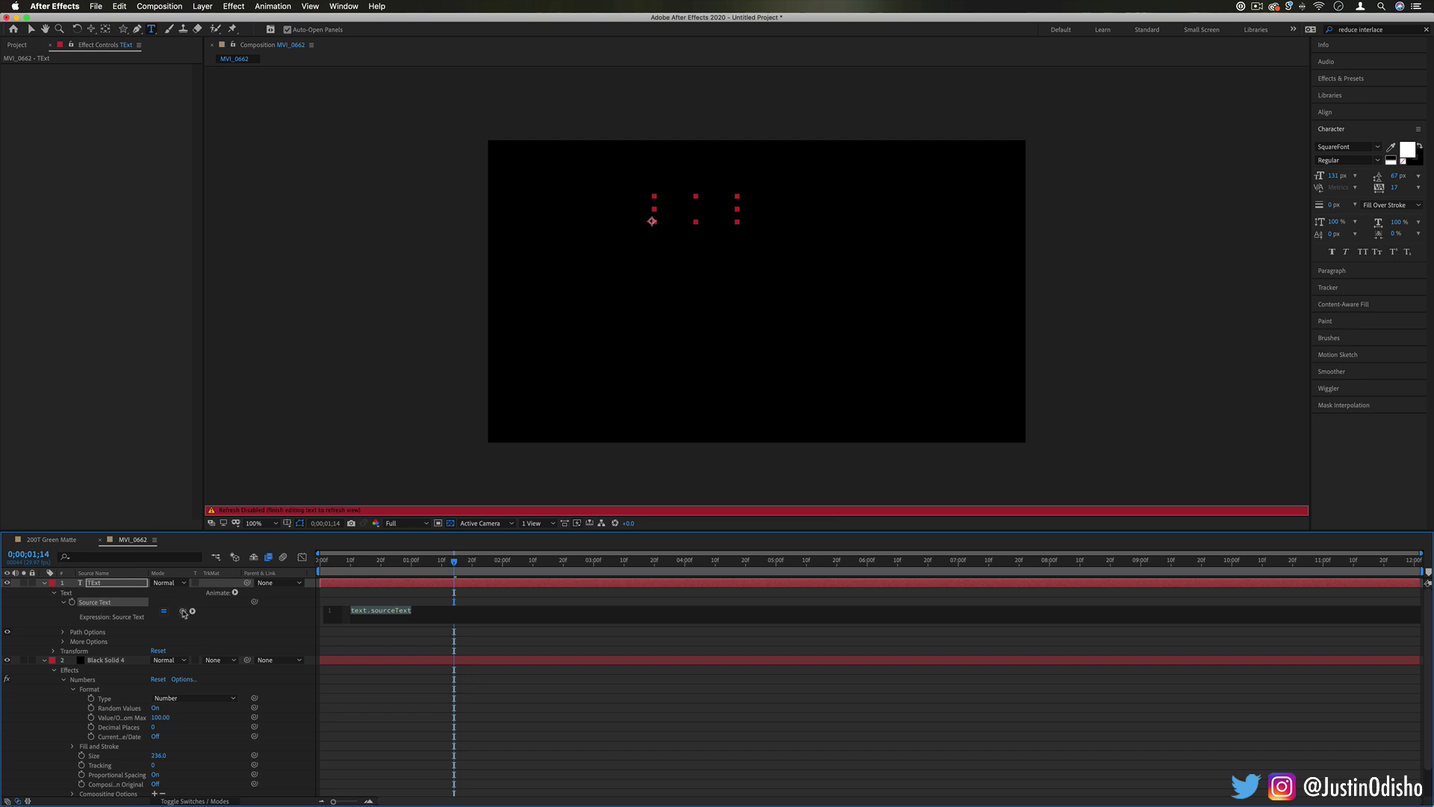
{"action": "left_click_drag", "start_coordinate": [183, 613], "coordinate": [124, 719]}
Step: Link Source Text to Value/Offset/Random Max and raise the random maximum to 1000
{"action": "left_click", "coordinate": [206, 731]}
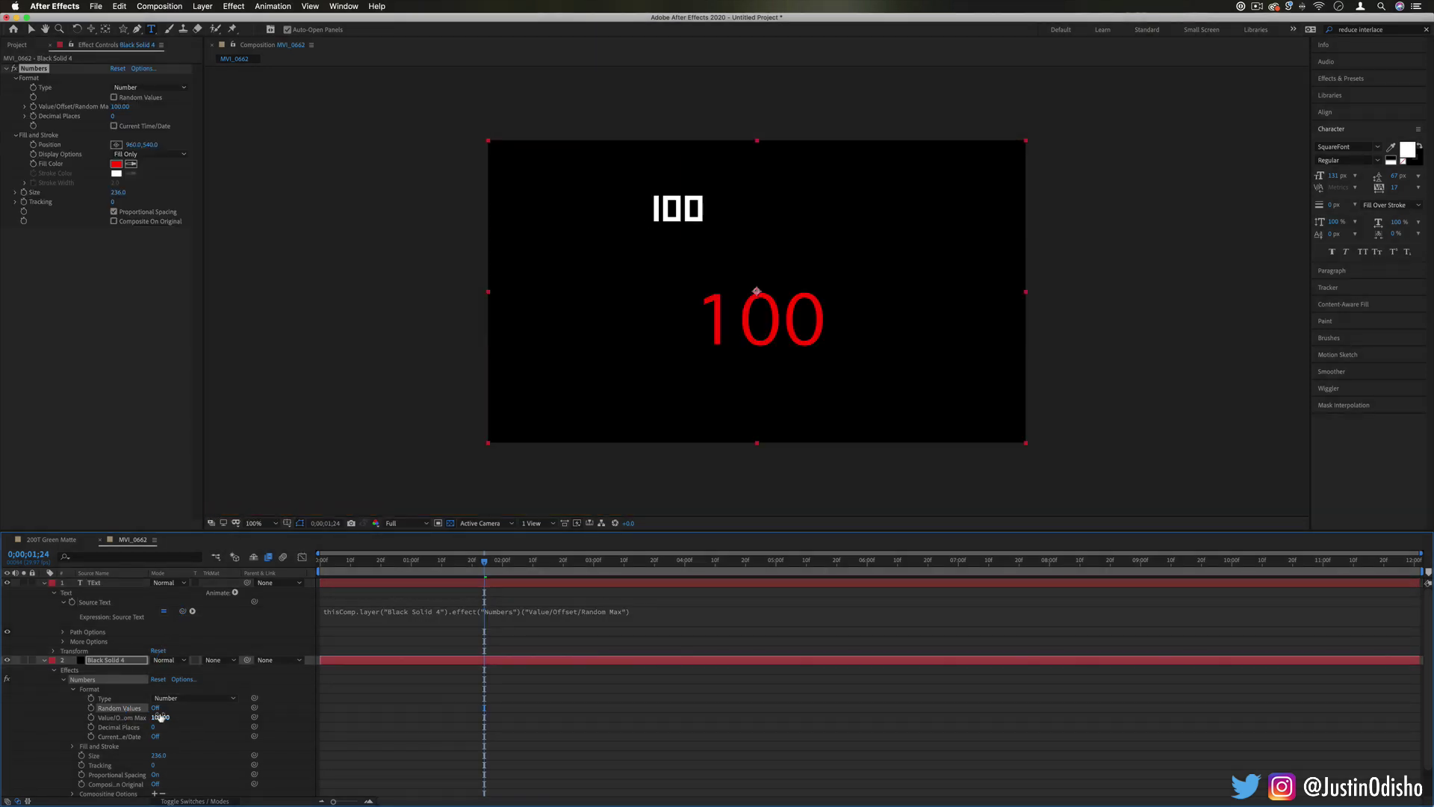
{"action": "mouse_move", "coordinate": [161, 717]}
{"action": "left_mouse_down"}
{"action": "mouse_move", "coordinate": [135, 718]}
{"action": "mouse_move", "coordinate": [190, 718]}
{"action": "left_mouse_up"}
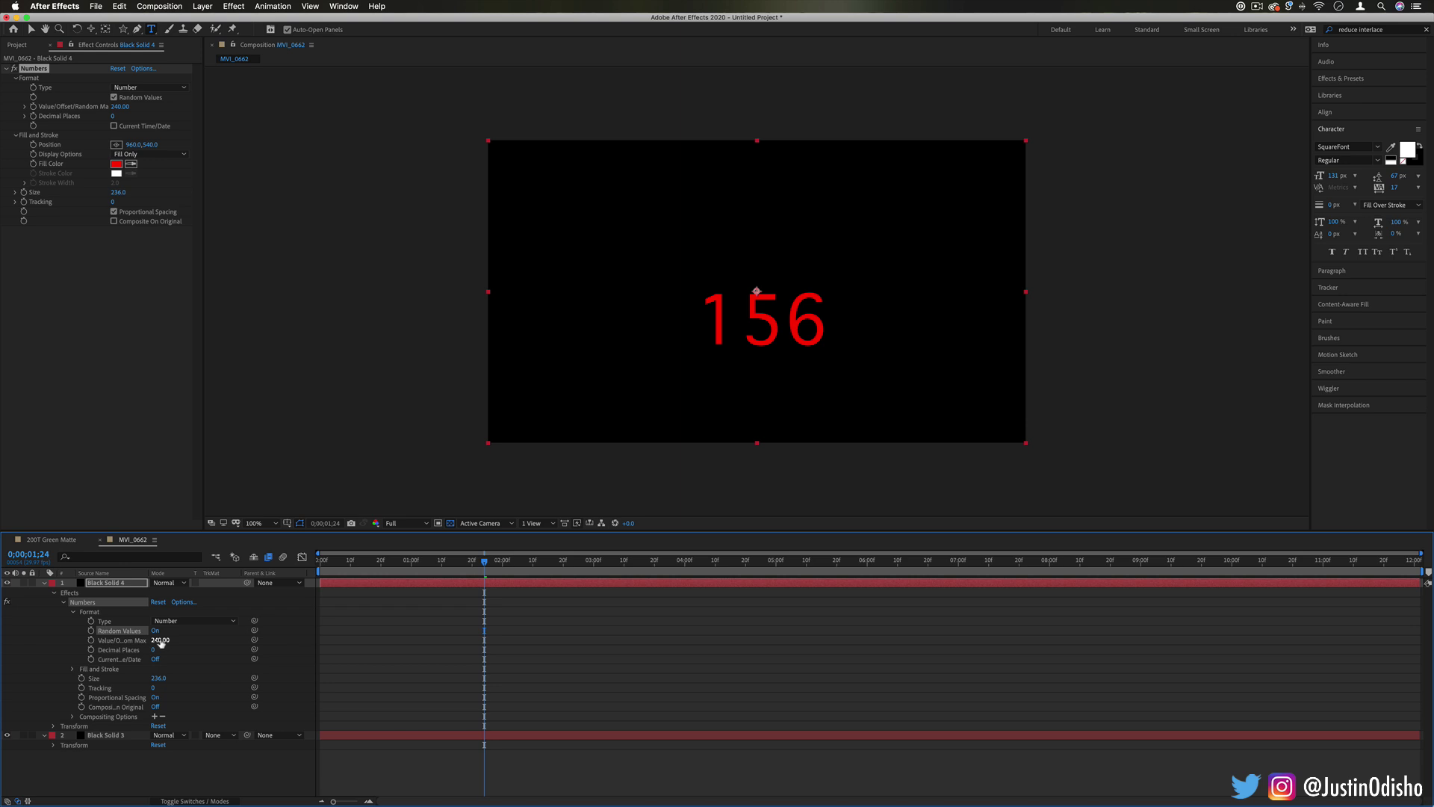
{"action": "left_click_drag", "start_coordinate": [162, 644], "coordinate": [215, 654]}
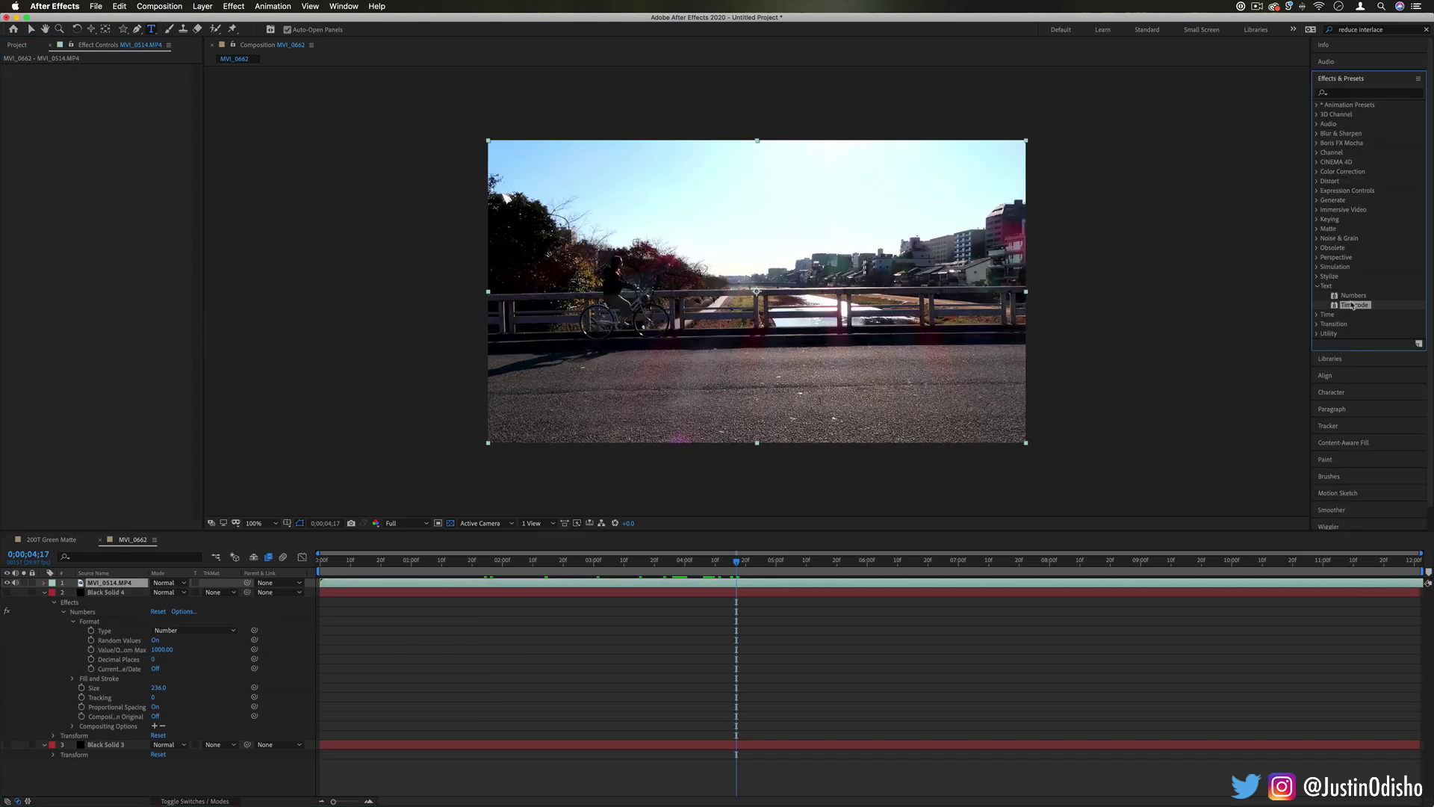
Step: Apply Timecode to the street clip with Time Source set to Composition
{"action": "left_click_drag", "start_coordinate": [1363, 310], "coordinate": [862, 224]}
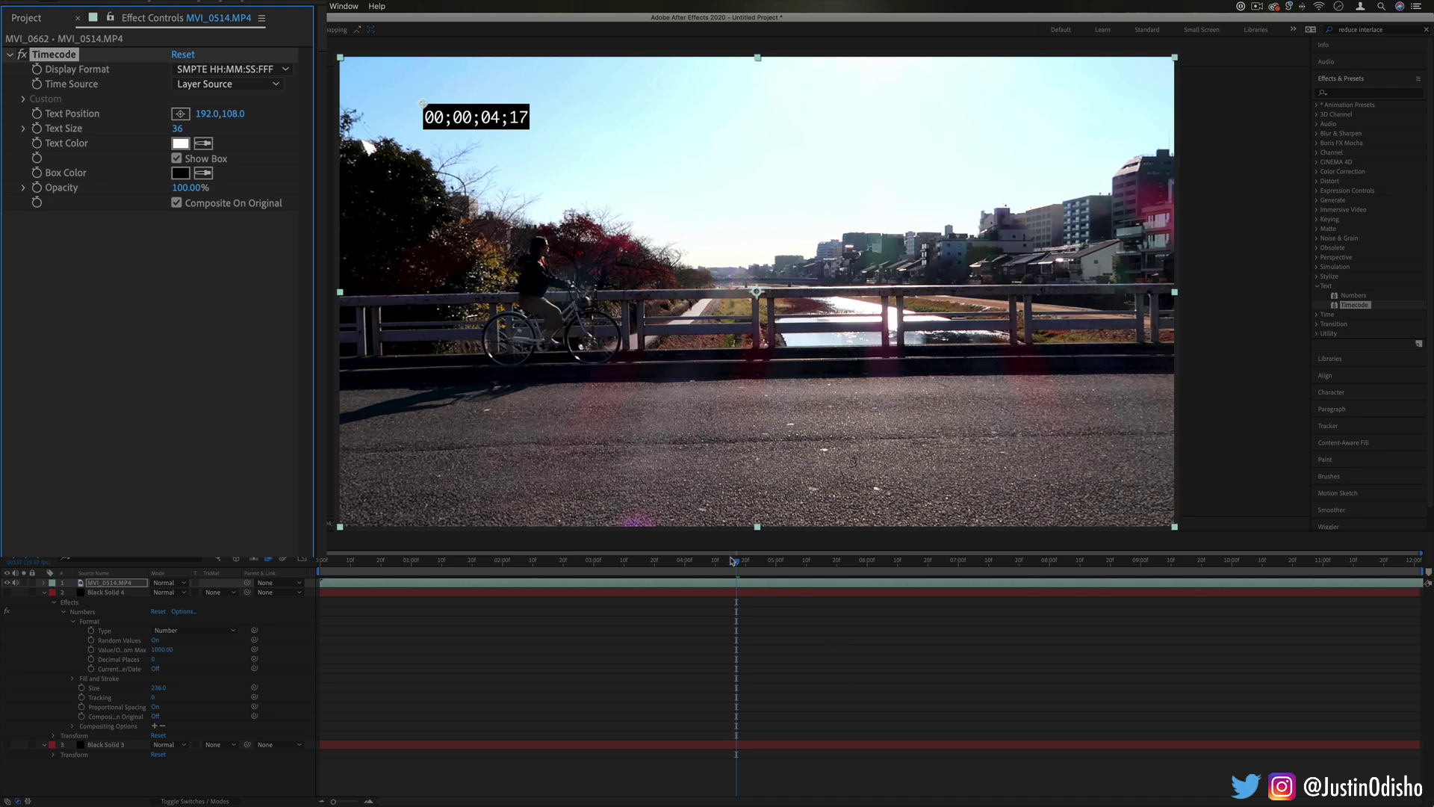
{"action": "left_click_drag", "start_coordinate": [734, 560], "coordinate": [389, 560]}
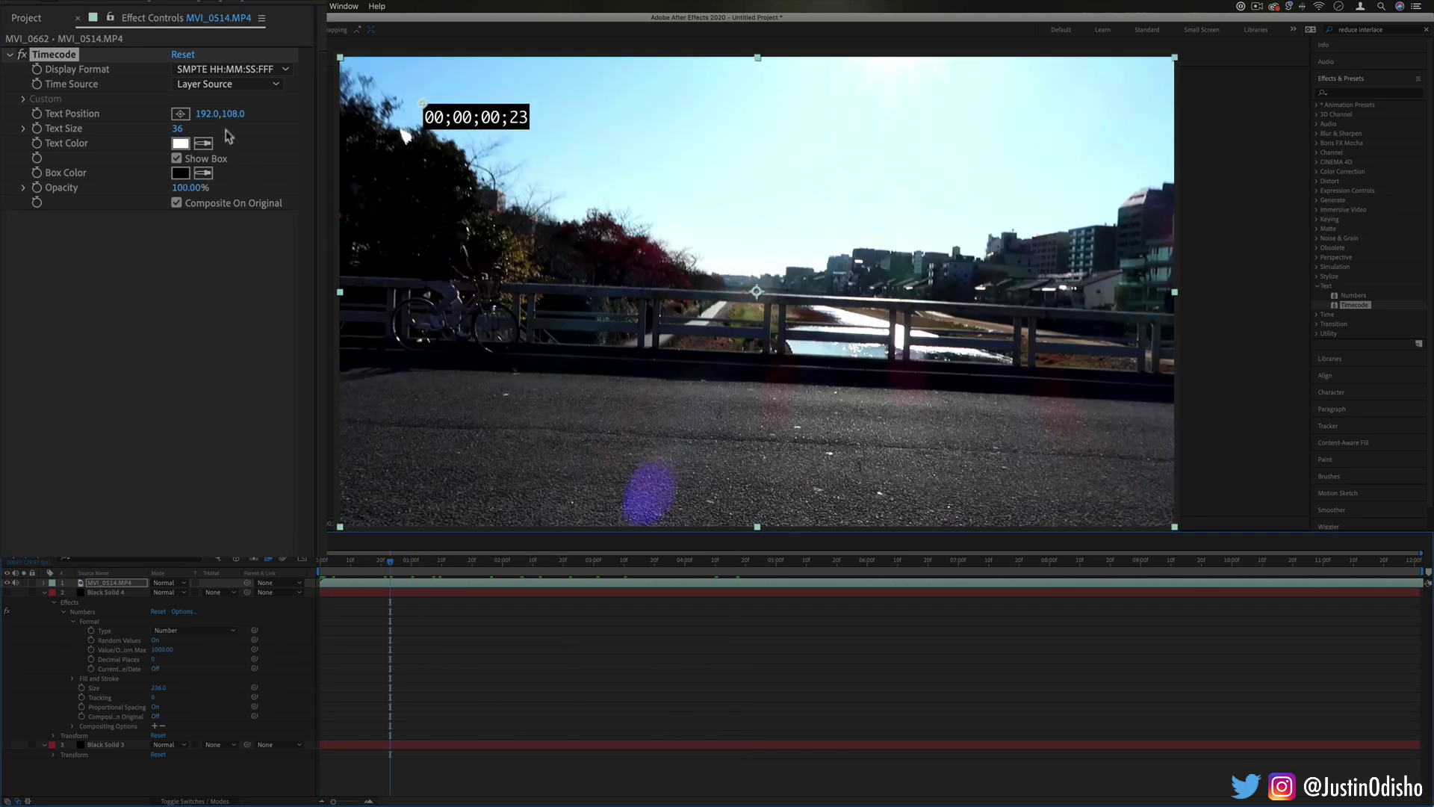
{"action": "left_click", "coordinate": [245, 84]}
{"action": "left_click", "coordinate": [231, 118]}
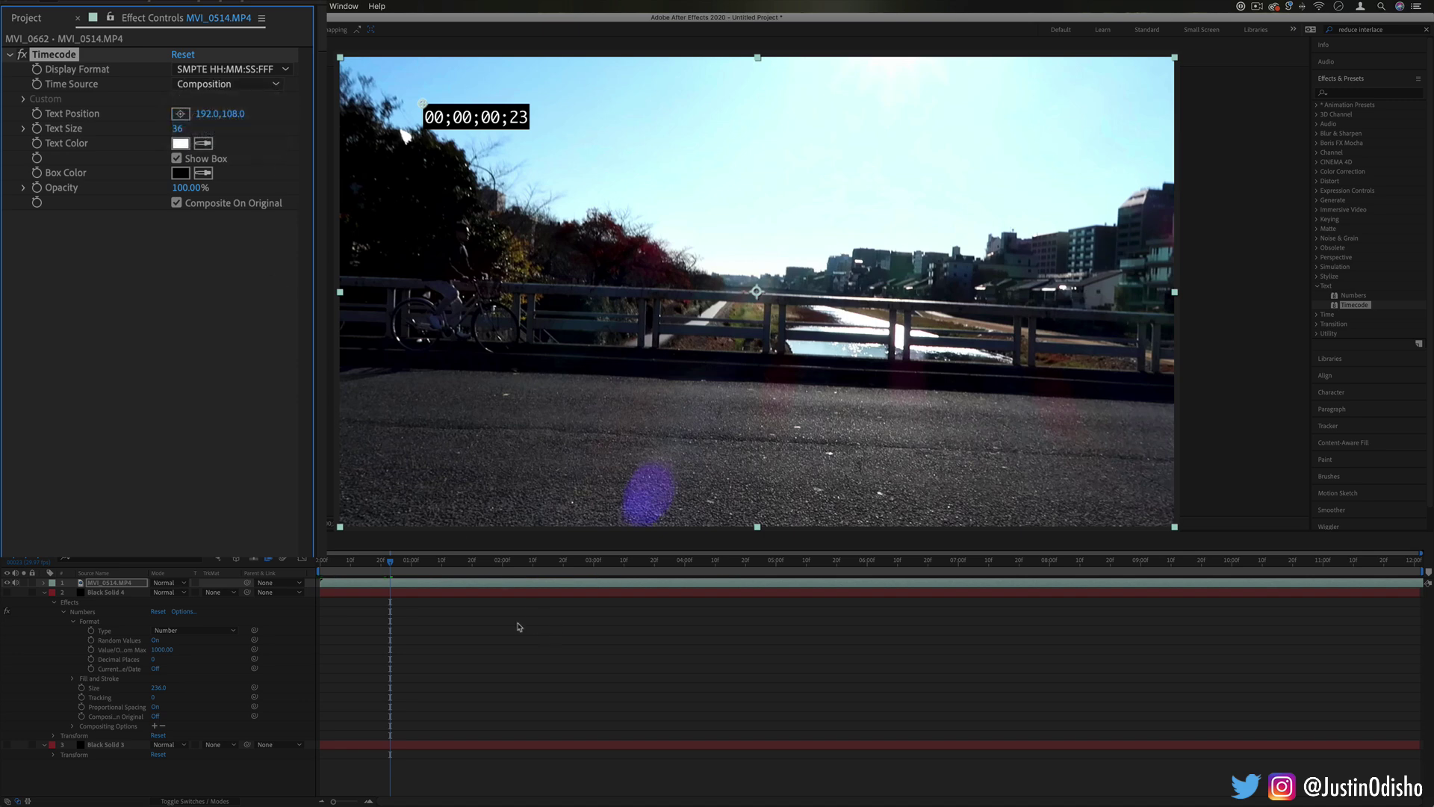
{"action": "left_click_drag", "start_coordinate": [390, 560], "coordinate": [685, 564]}
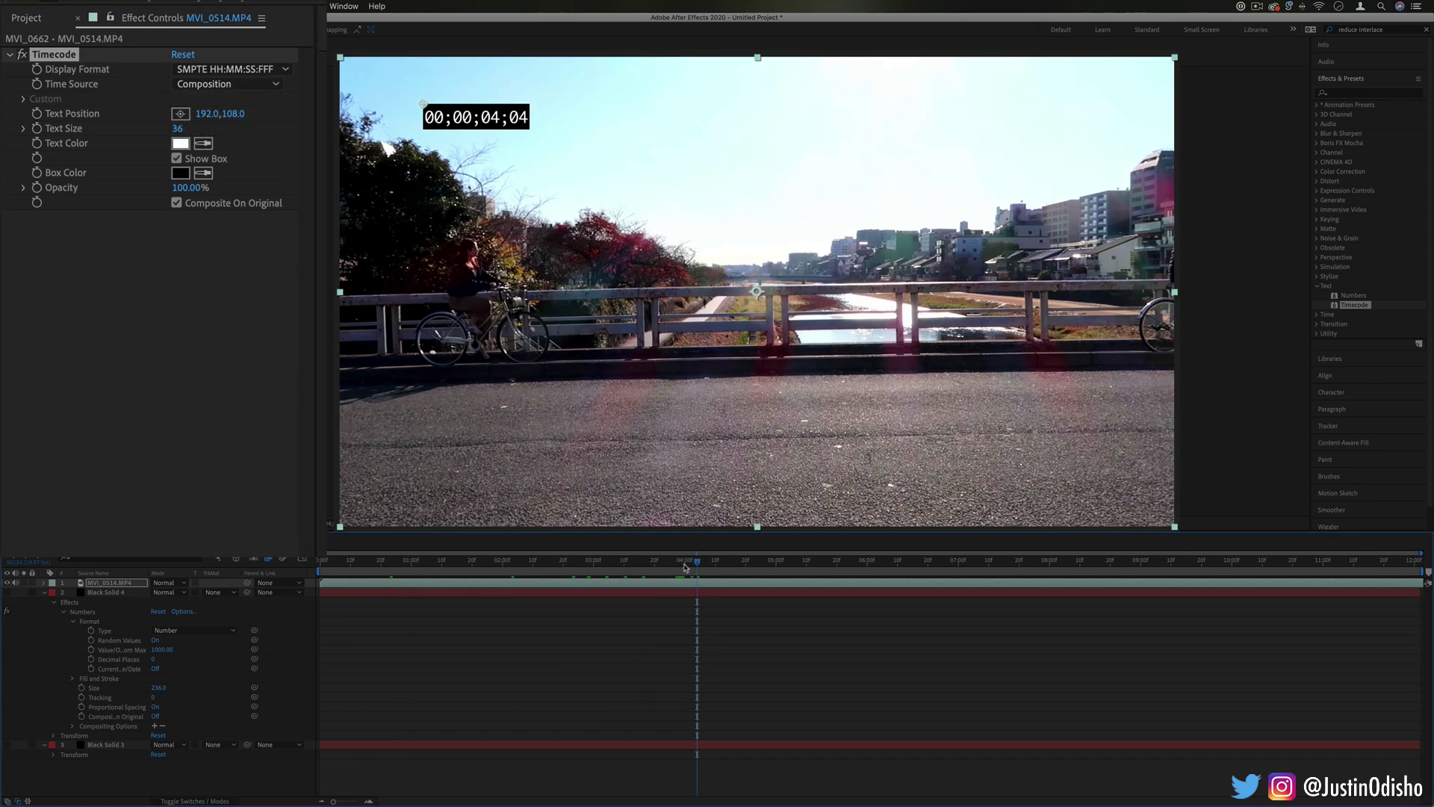
Step: Try Frame Numbers and 35mm Feet + Frames formats, then move the timecode top-left and enlarge it
{"action": "left_click", "coordinate": [274, 69]}
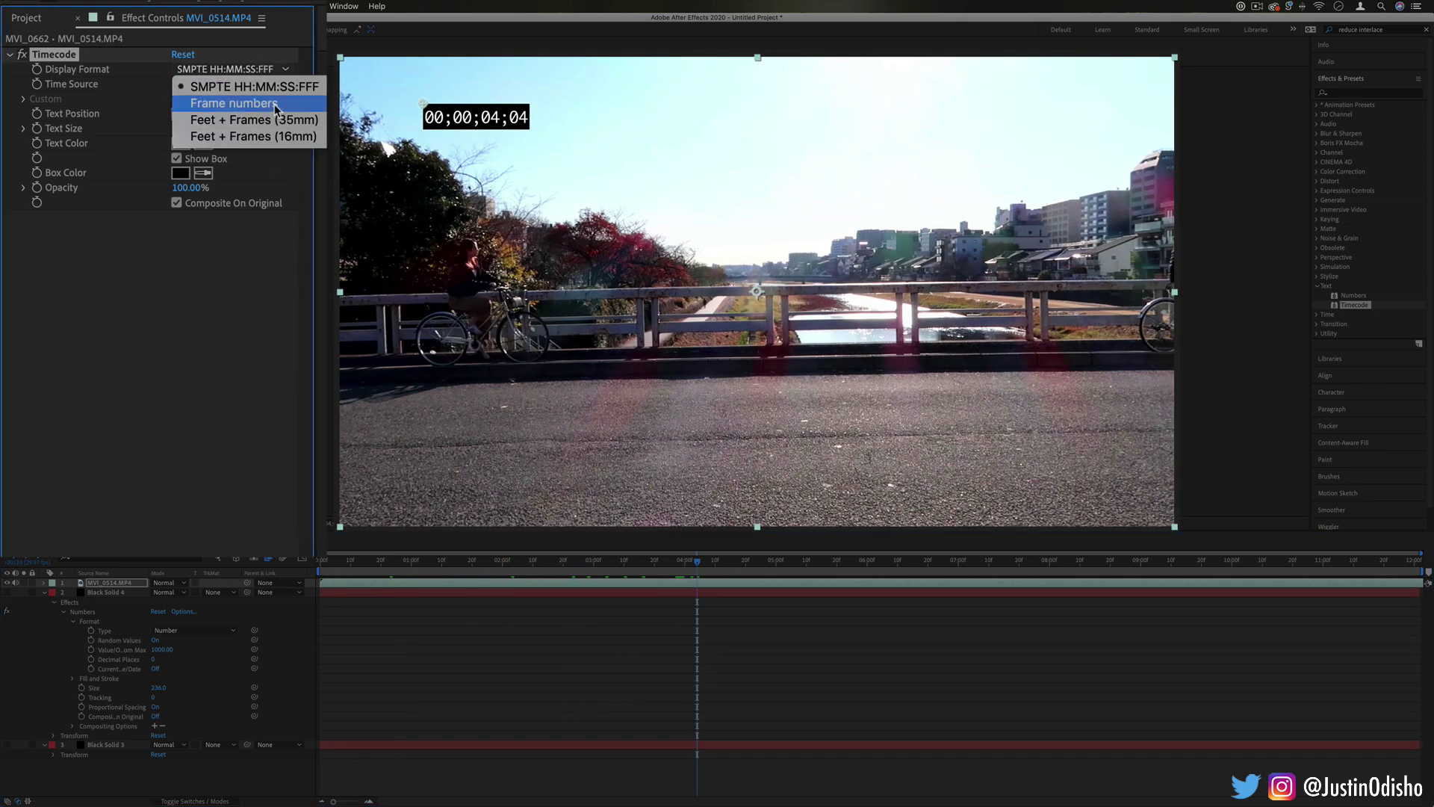
{"action": "left_click", "coordinate": [275, 104]}
{"action": "left_click", "coordinate": [274, 68]}
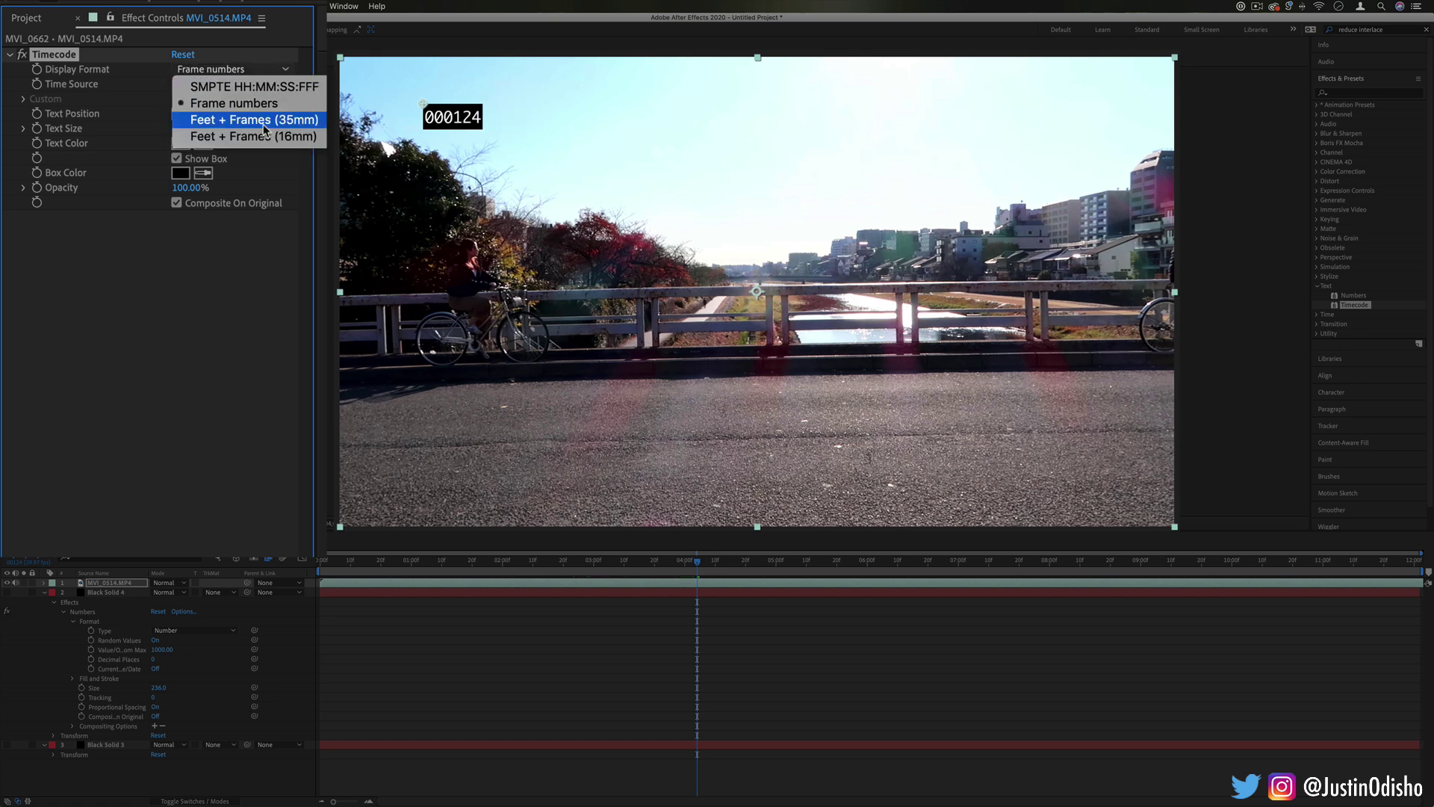
{"action": "left_click", "coordinate": [262, 120]}
{"action": "left_click", "coordinate": [273, 68]}
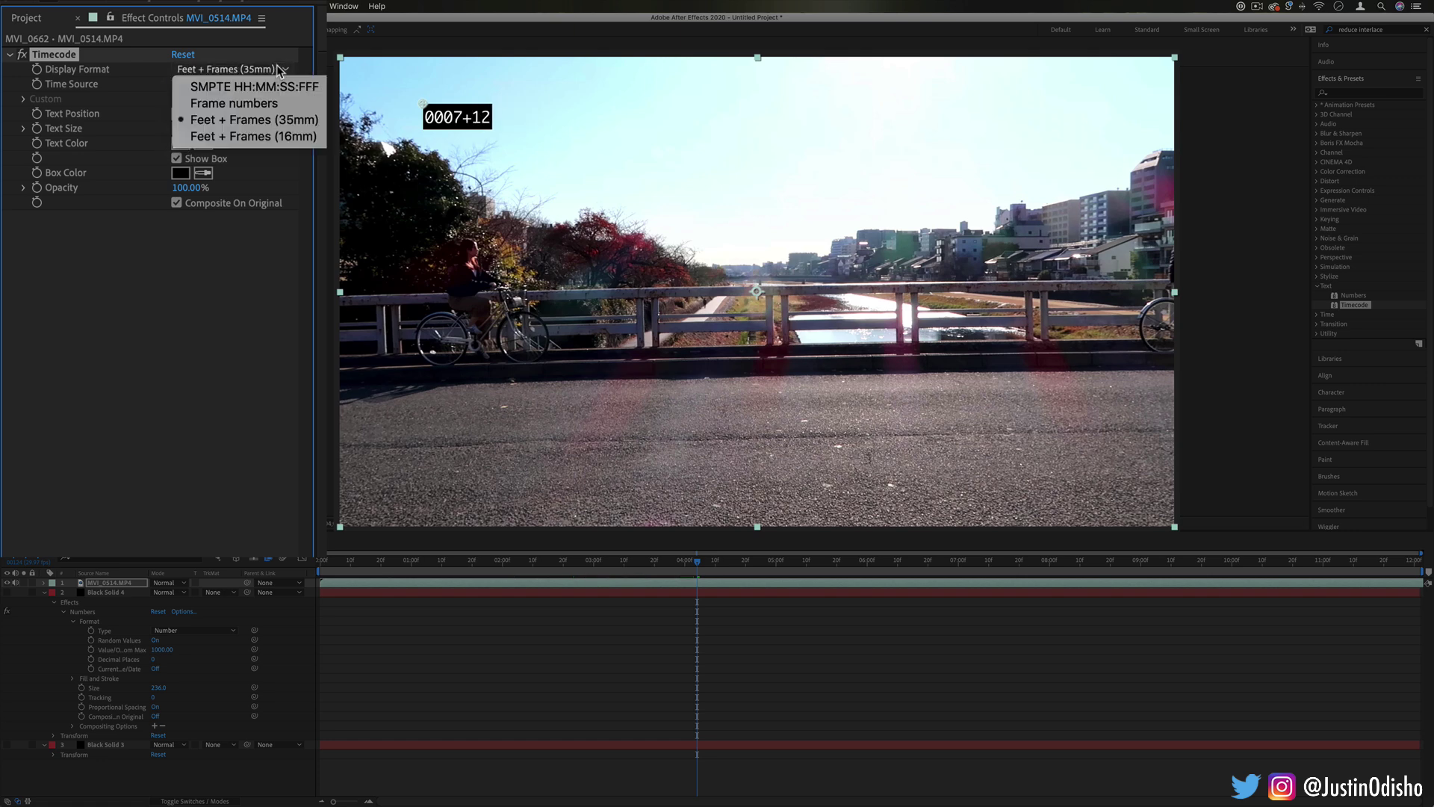
{"action": "left_click", "coordinate": [272, 115]}
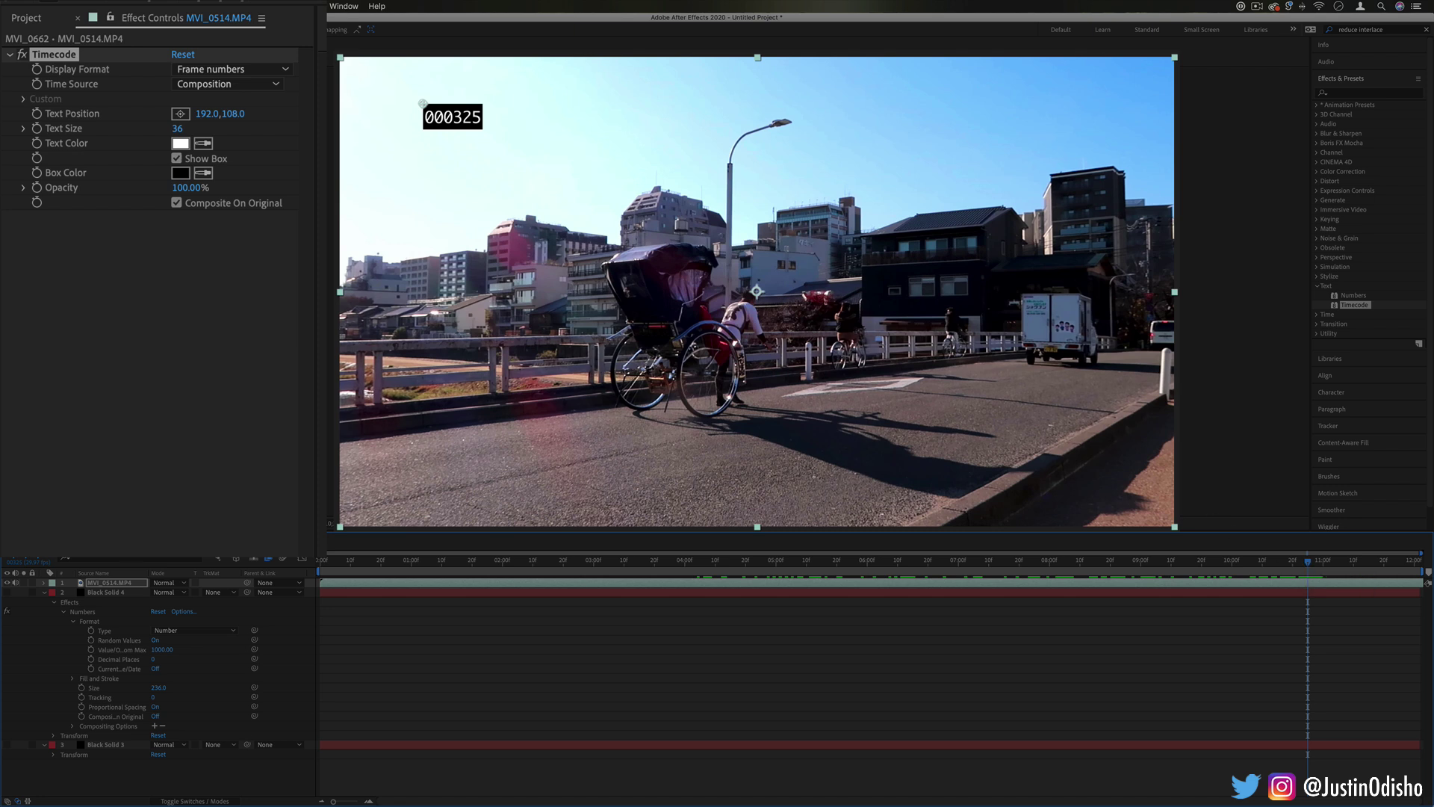
{"action": "left_click_drag", "start_coordinate": [423, 106], "coordinate": [376, 98]}
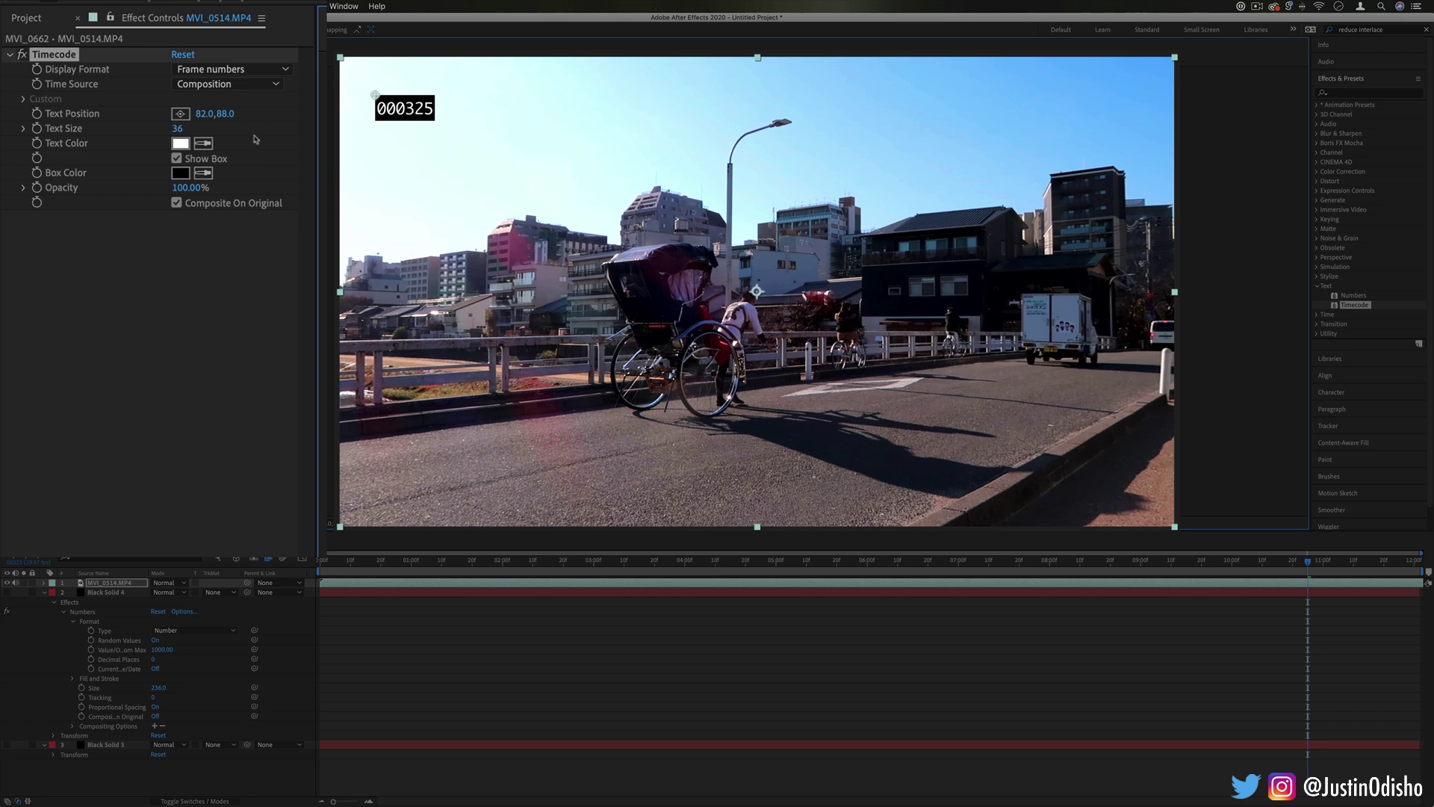
{"action": "left_click_drag", "start_coordinate": [179, 128], "coordinate": [254, 142]}
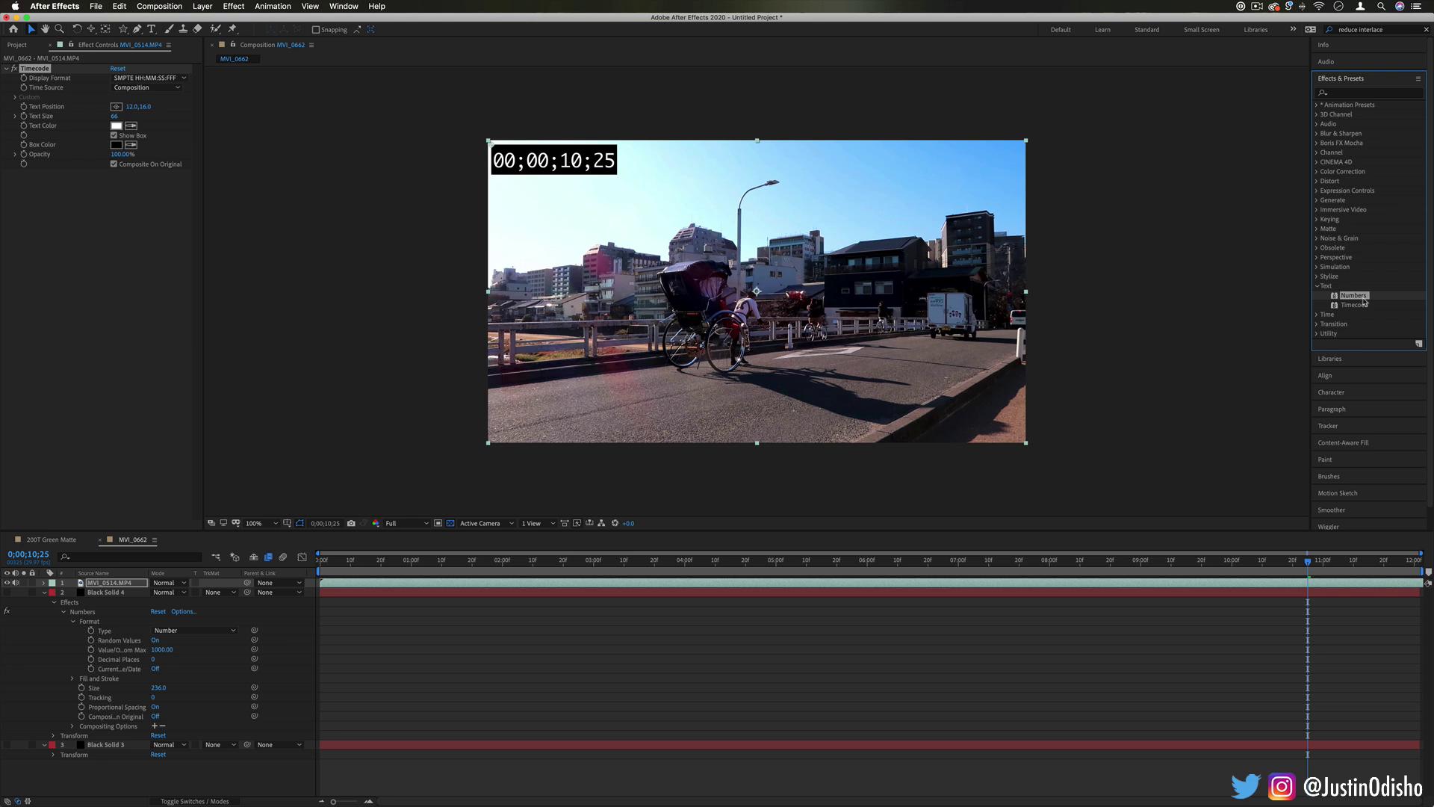
Step: Collapse the Text effects category and expand the Time category
{"action": "left_click", "coordinate": [1326, 290]}
{"action": "left_click", "coordinate": [1319, 288]}
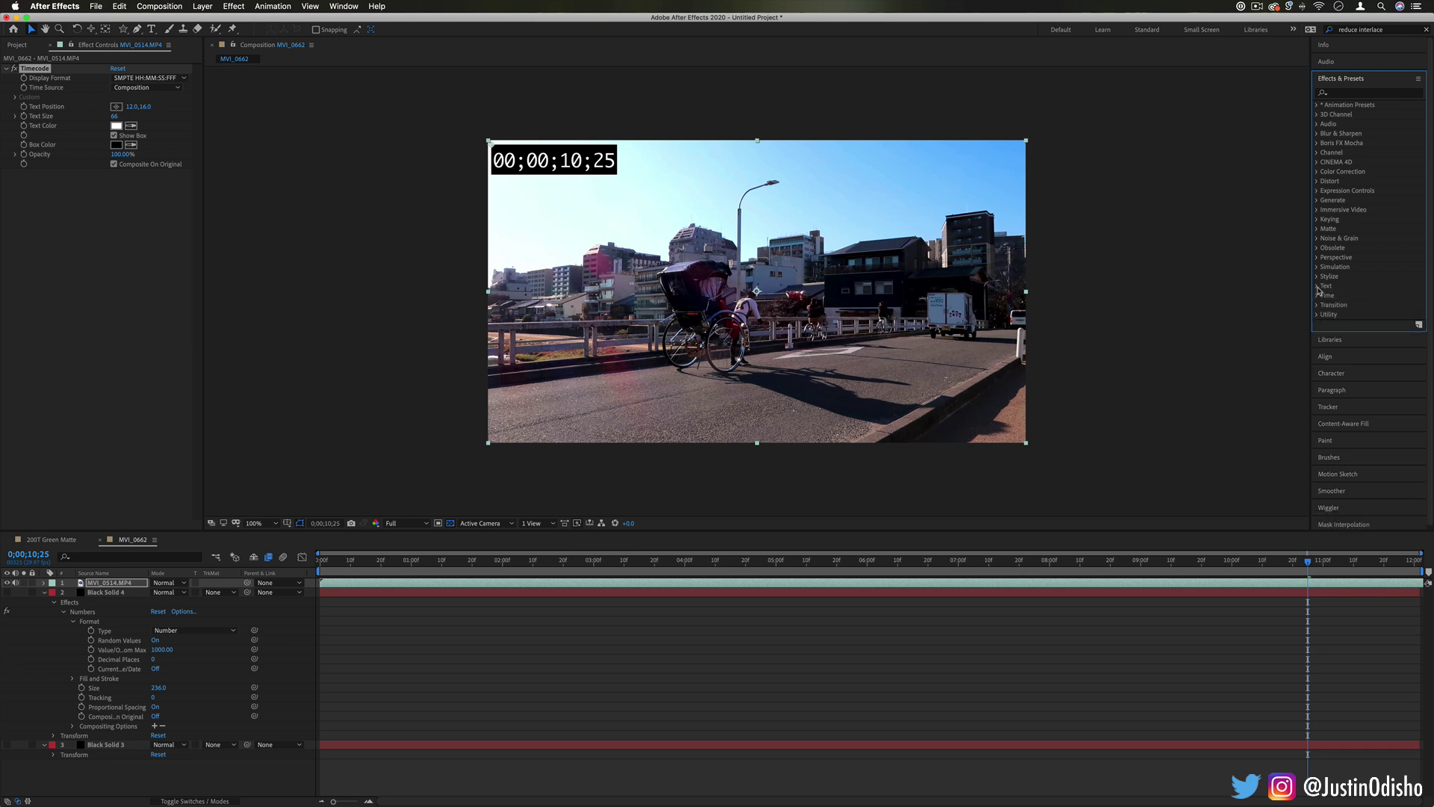
{"action": "left_click", "coordinate": [1318, 296]}
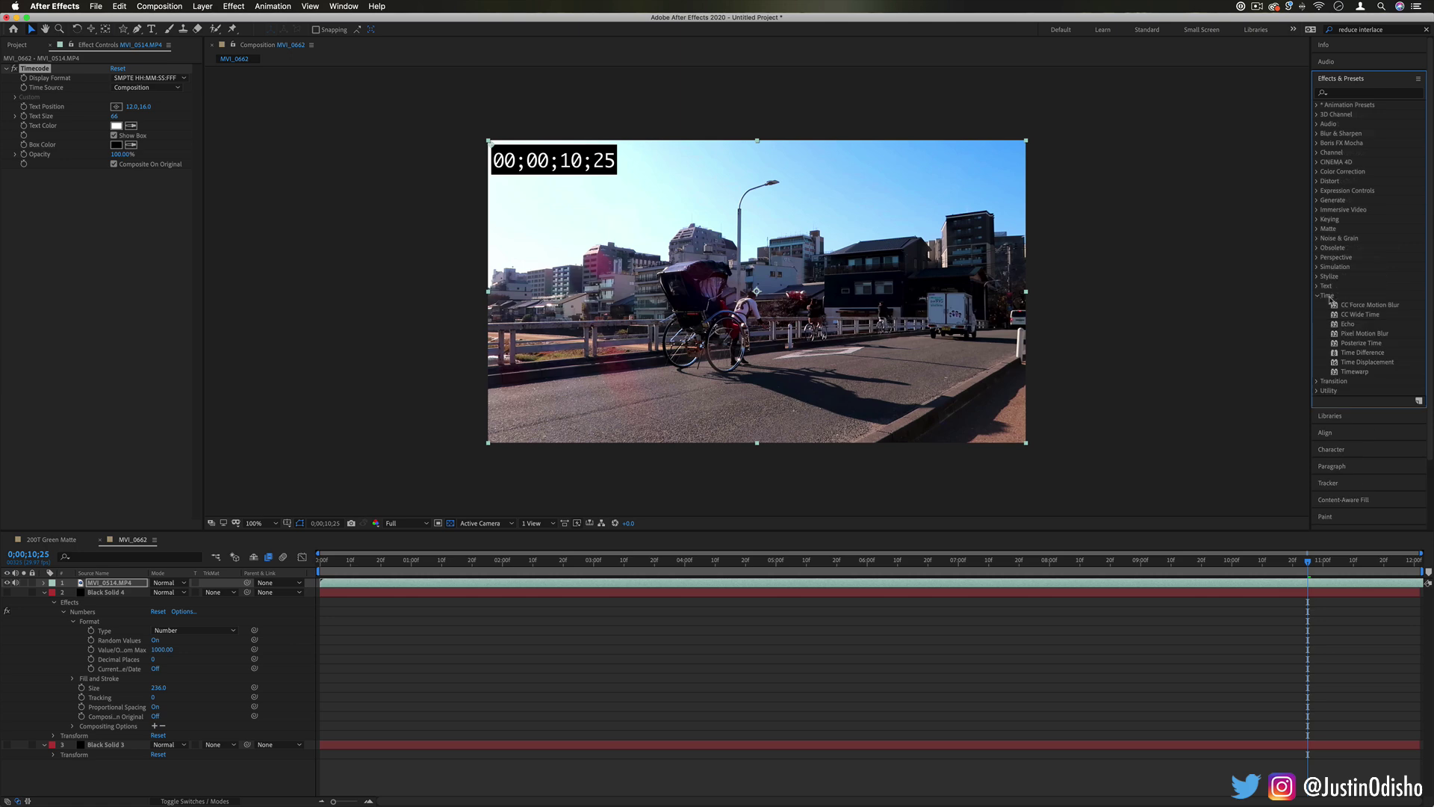